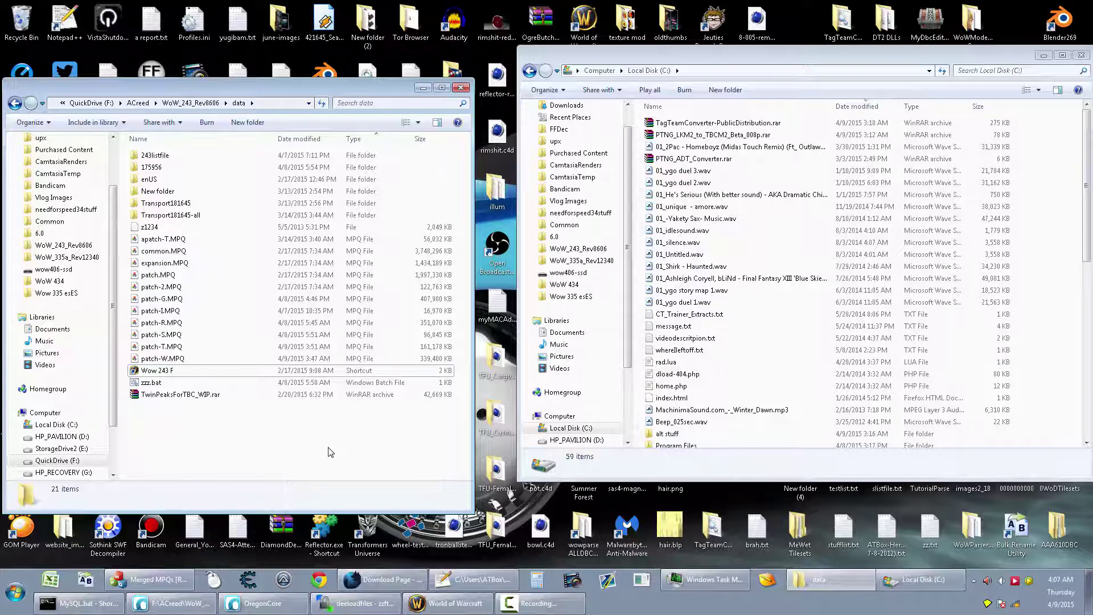
Open a command prompt on drive C:, test launching 010 Editor from it, and close both windows.
click(716, 74)
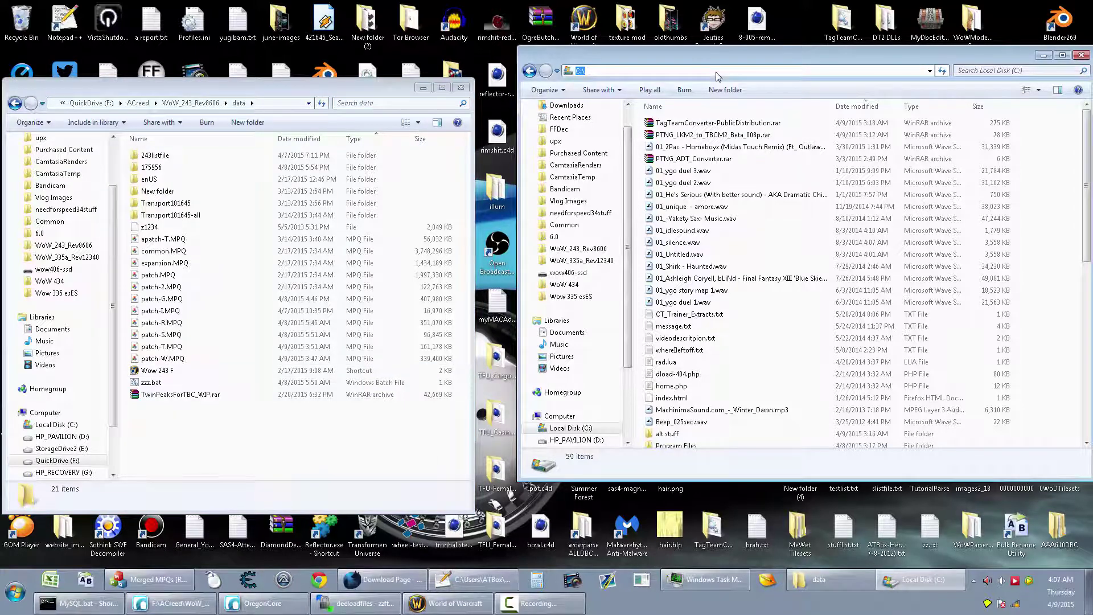
text(cmd)
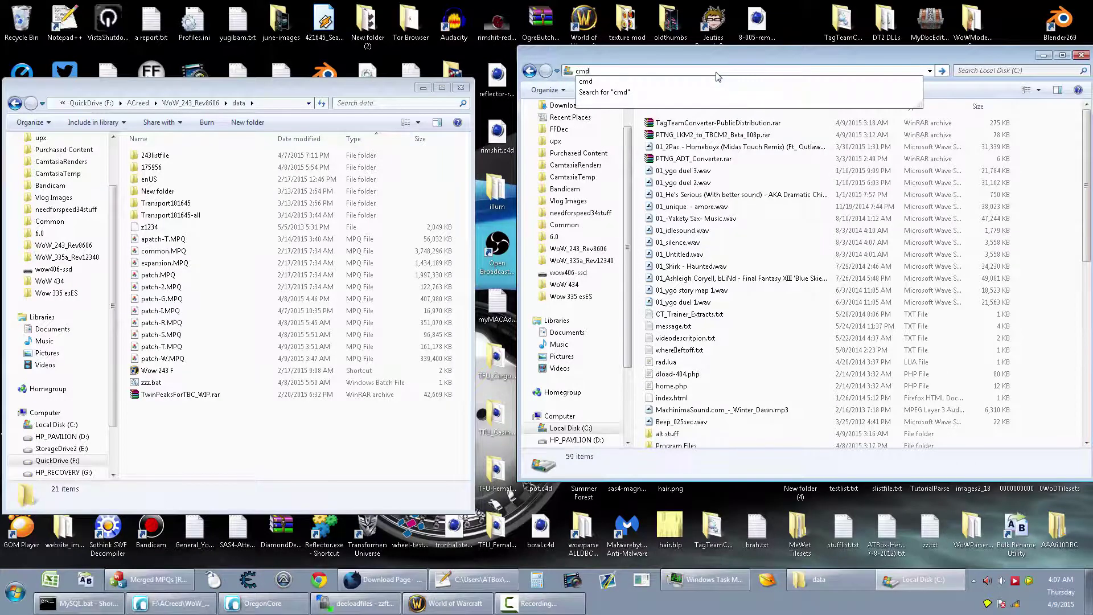
key(Return)
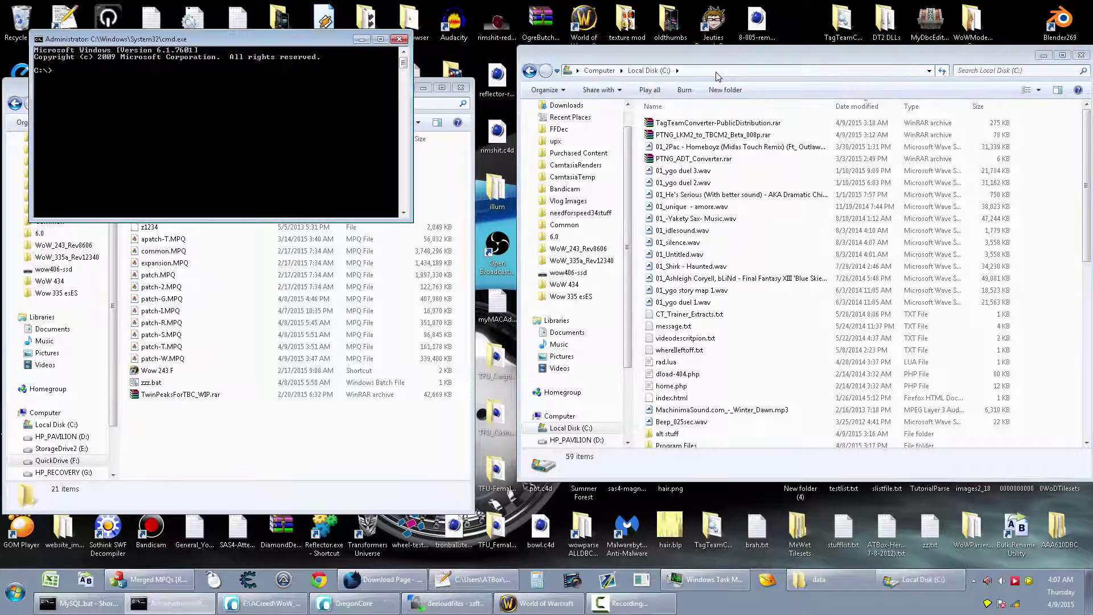
text(010edit)
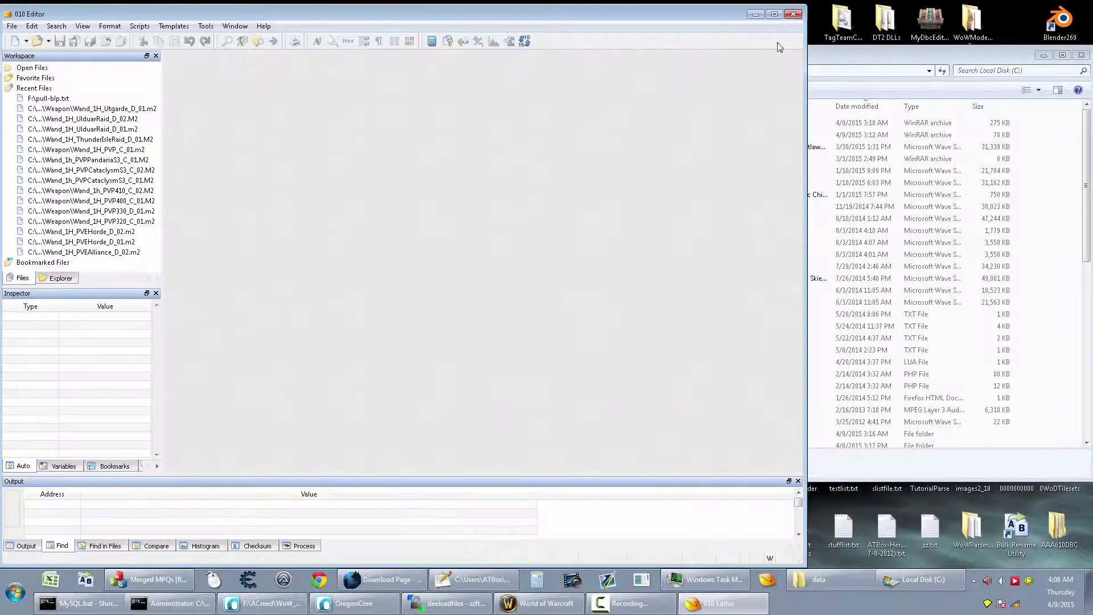
click(793, 15)
click(400, 39)
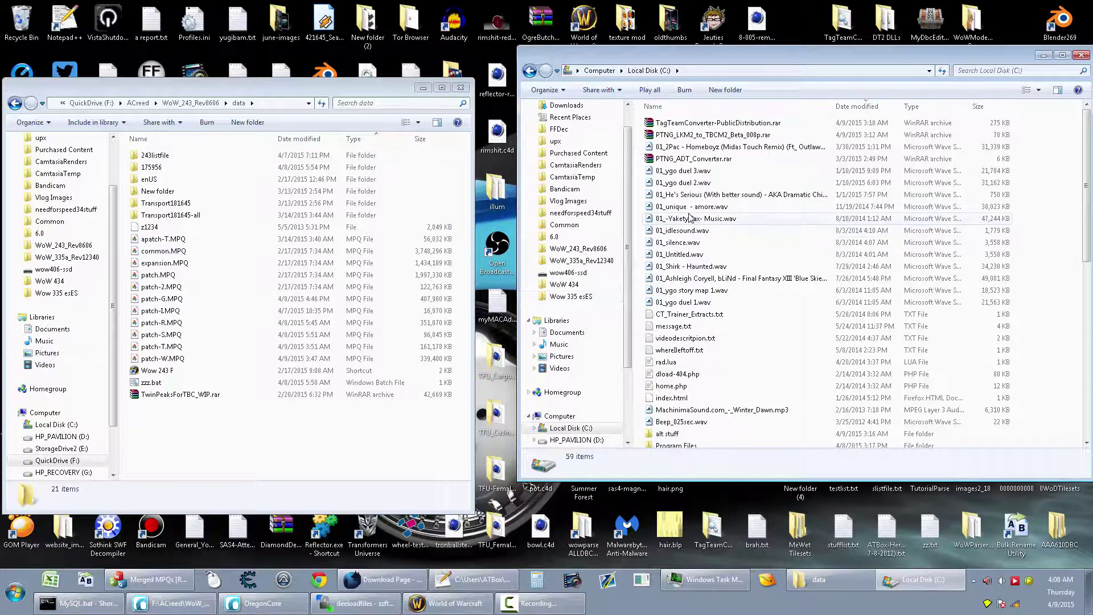
Open the TagTeamConverter-PublicDistribution folder from the desktop, run RunMeOnceONLYperFolder.bat, and move the folder window out of the way.
double_click(713, 532)
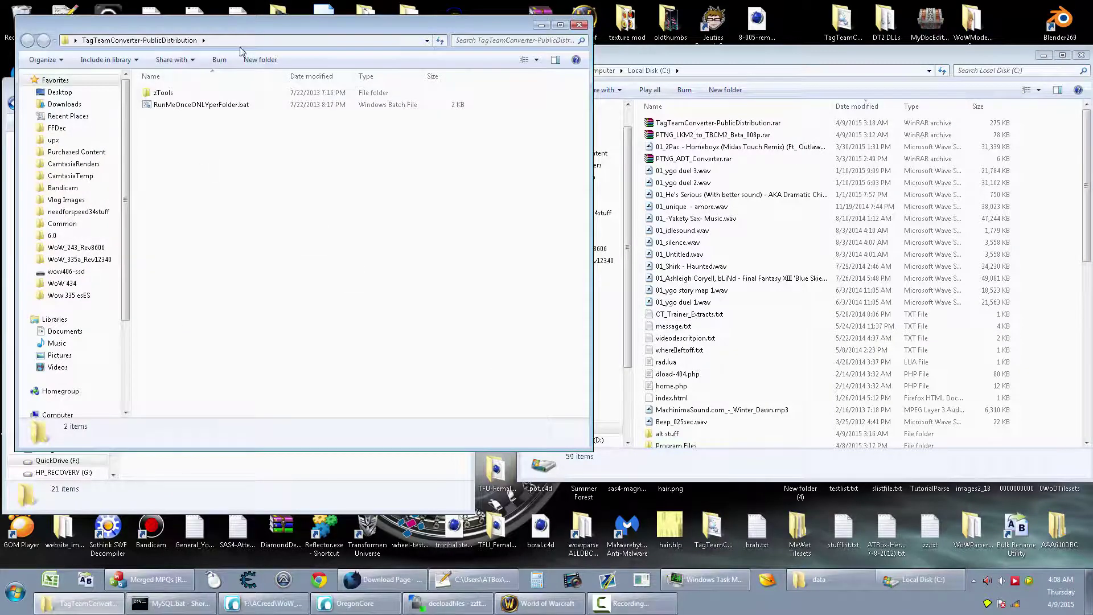
drag(244, 47, 665, 108)
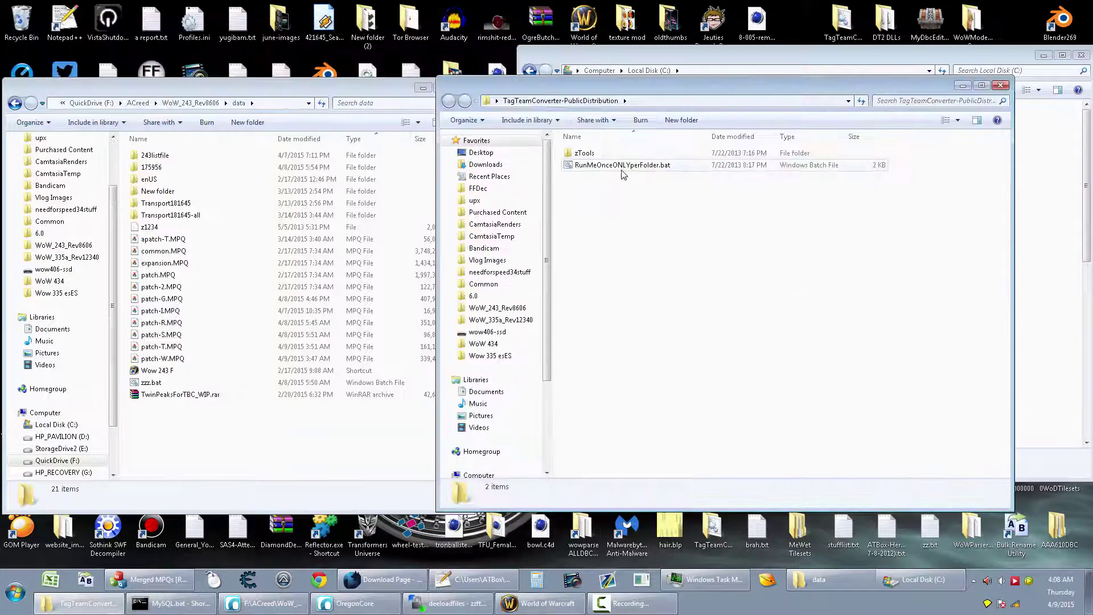
double_click(622, 166)
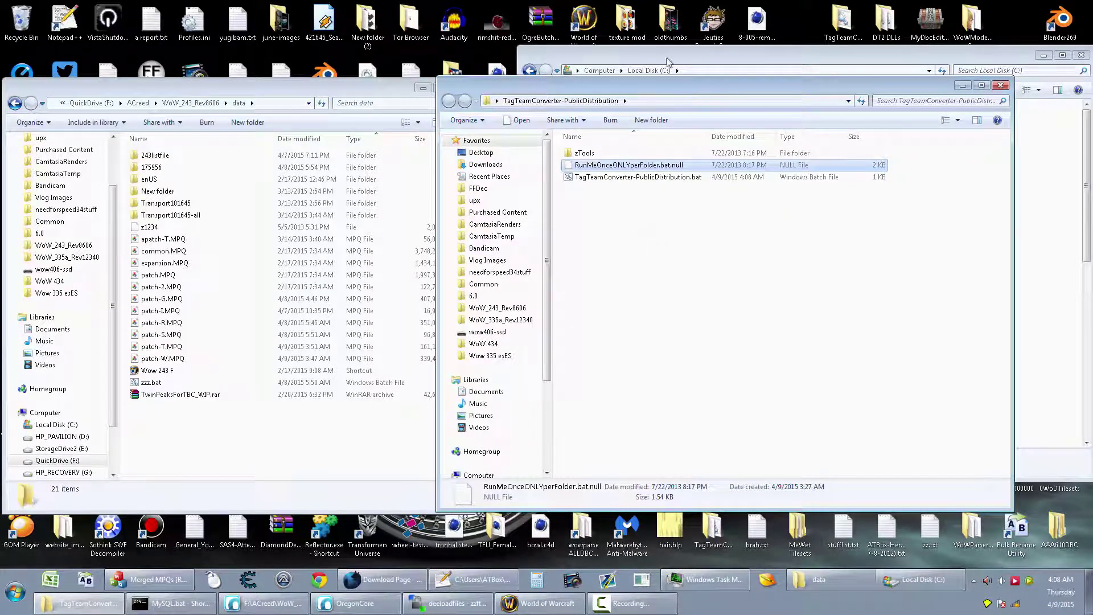
drag(678, 86, 747, 128)
Extract the PTNG_LKM2_to_TBCM2_Beta folder from PTNG_LKM2_to_TBCM2_Beta_008p.rar into the root of drive C: and close the archive.
click(751, 72)
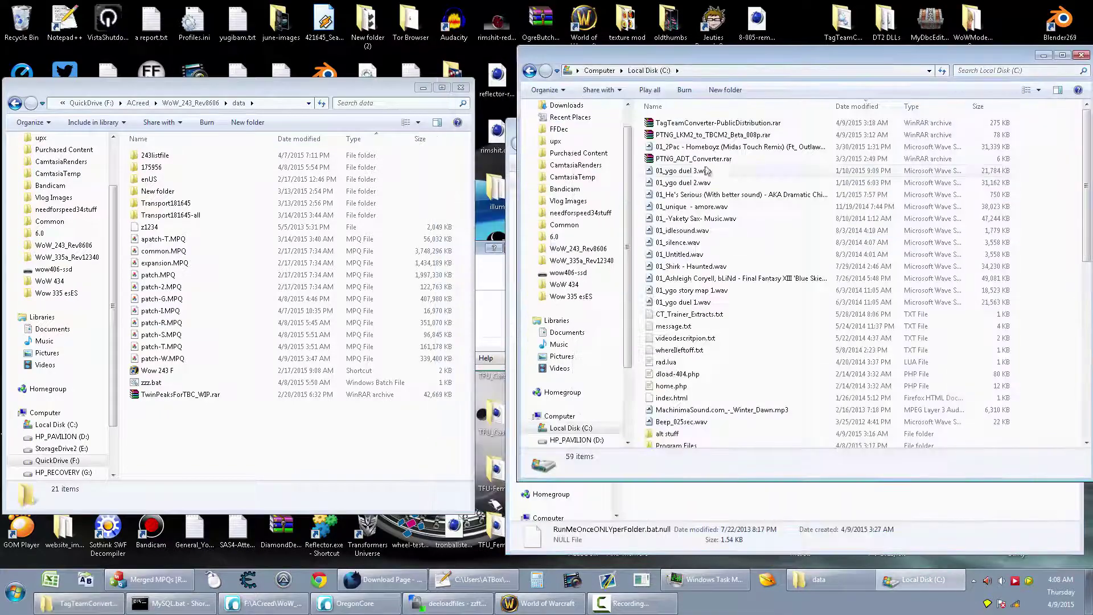
click(690, 136)
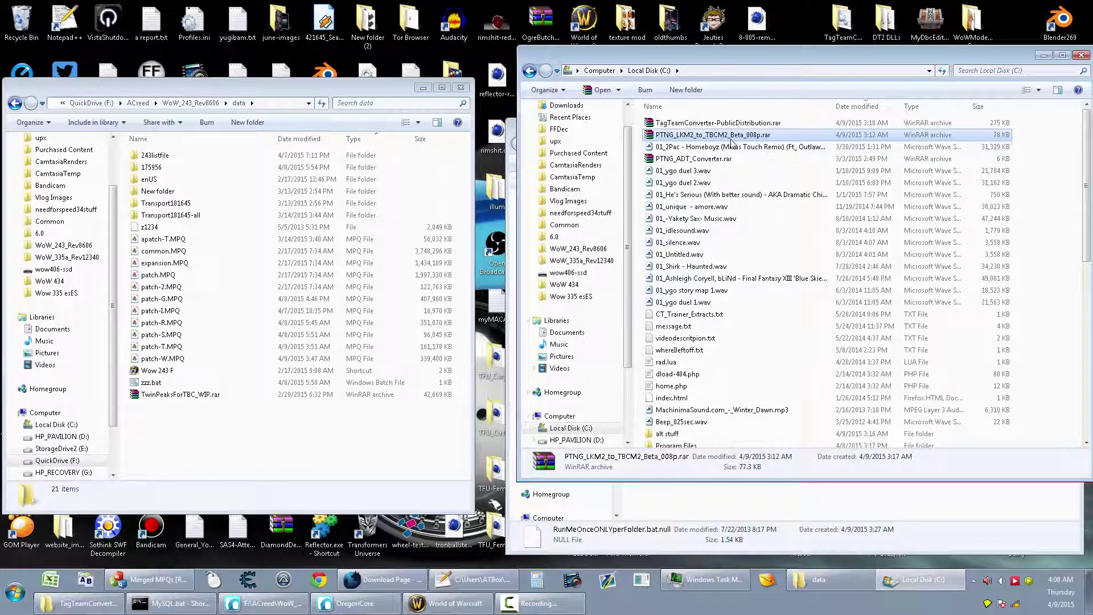
double_click(731, 138)
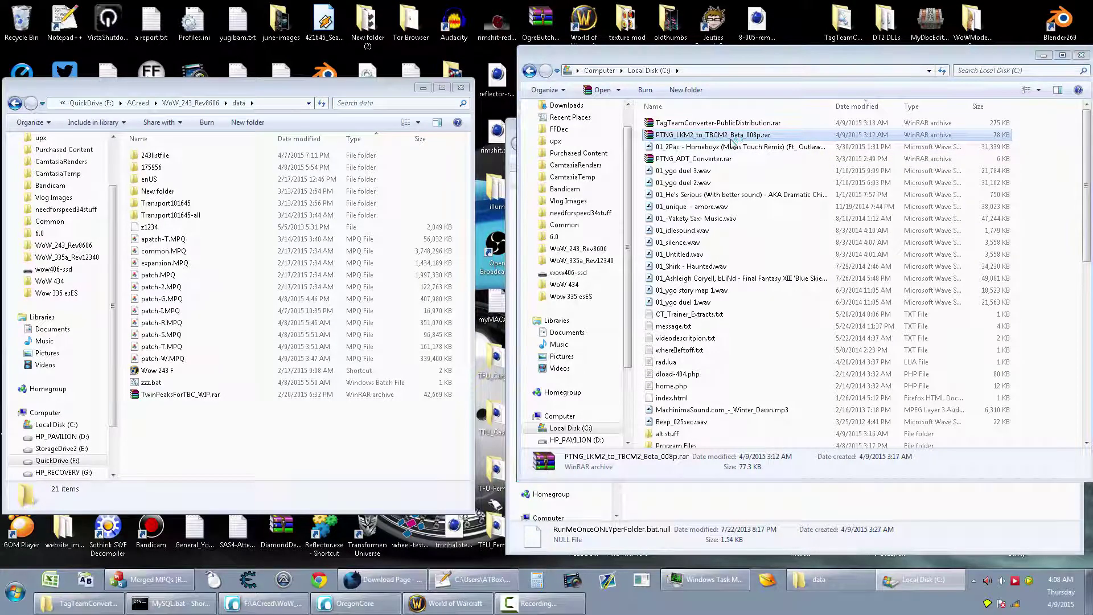
click(167, 195)
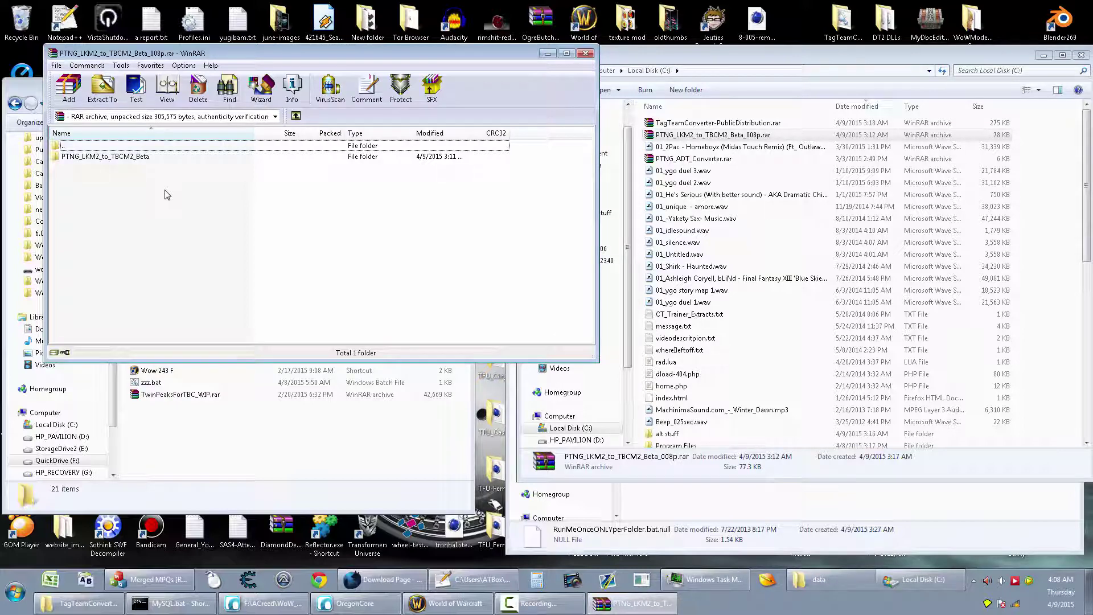
drag(125, 162, 738, 322)
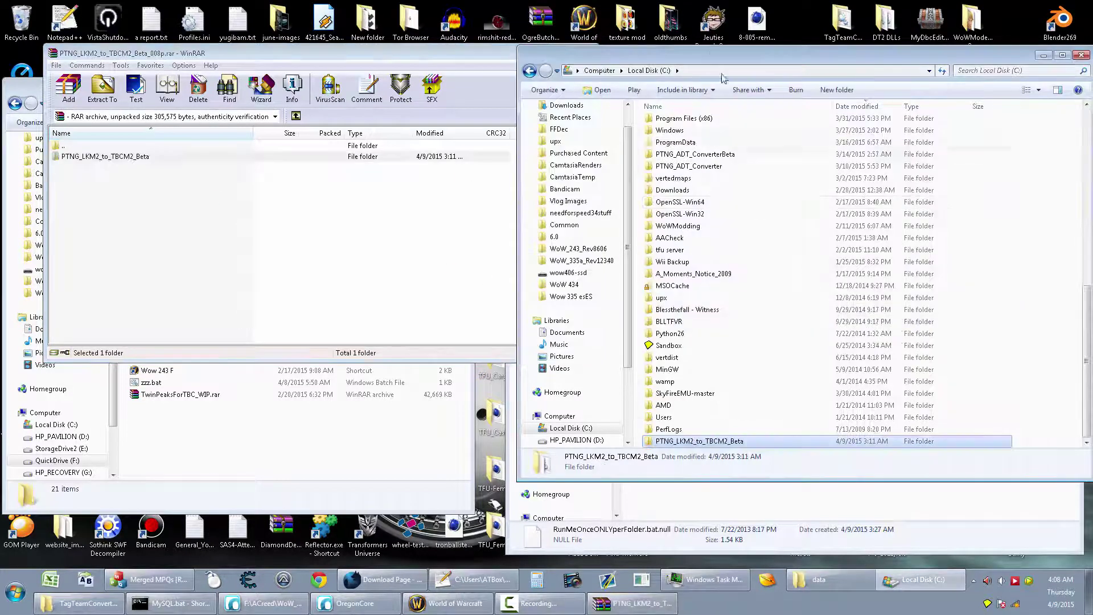
click(512, 143)
click(586, 55)
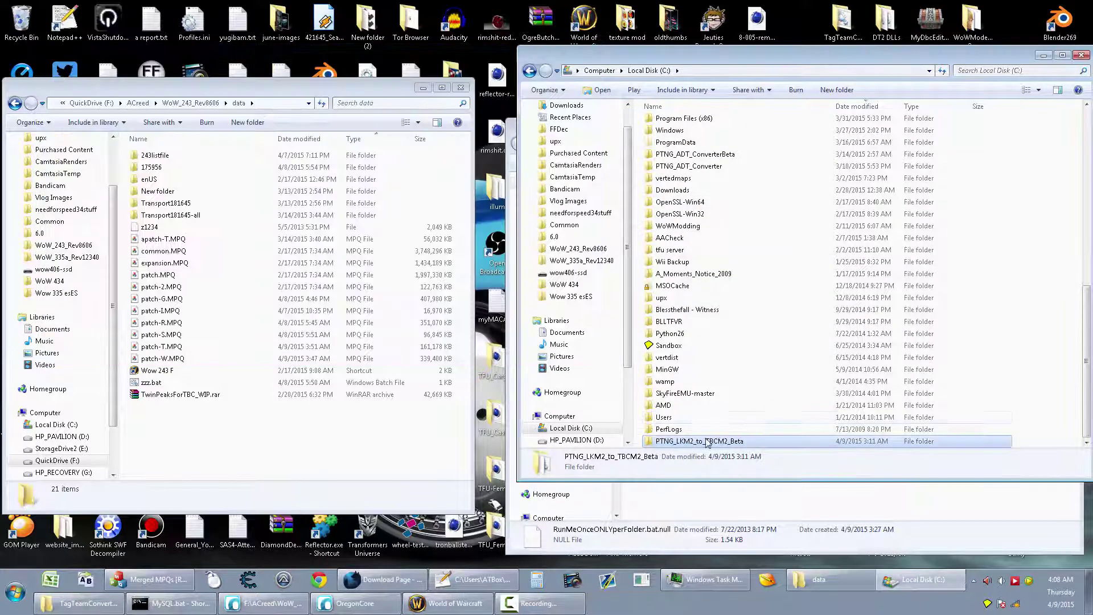
In the extracted PTNG_LKM2_to_TBCM2_Beta folder, examine the script path inside zLKM2toBCM2_Converter_Beta.bat and close it without changes.
double_click(709, 441)
click(690, 188)
right_click(692, 188)
click(728, 211)
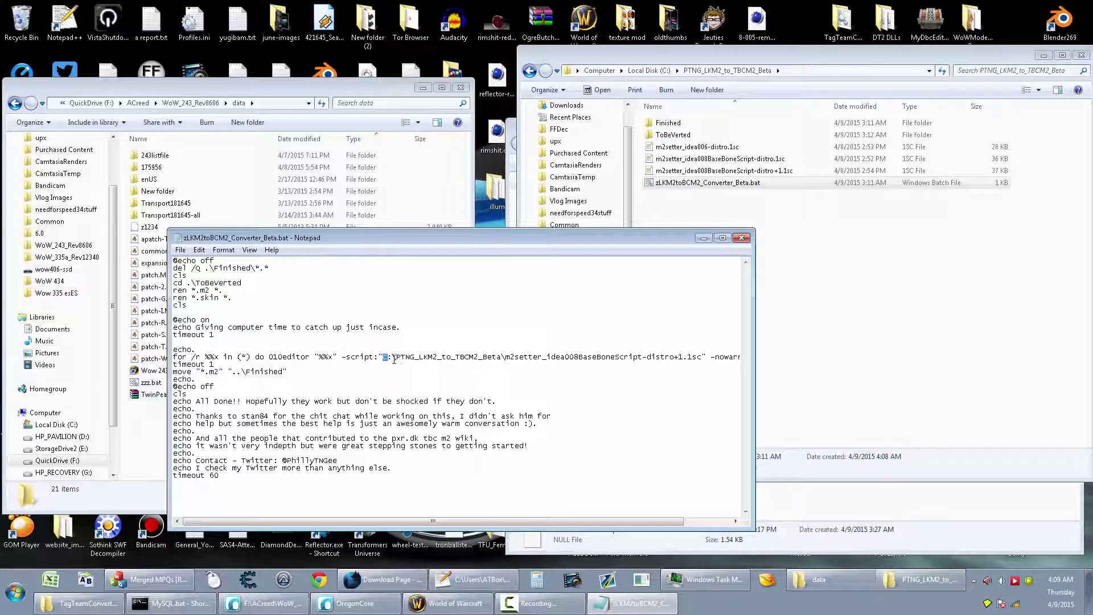
click(392, 357)
click(742, 238)
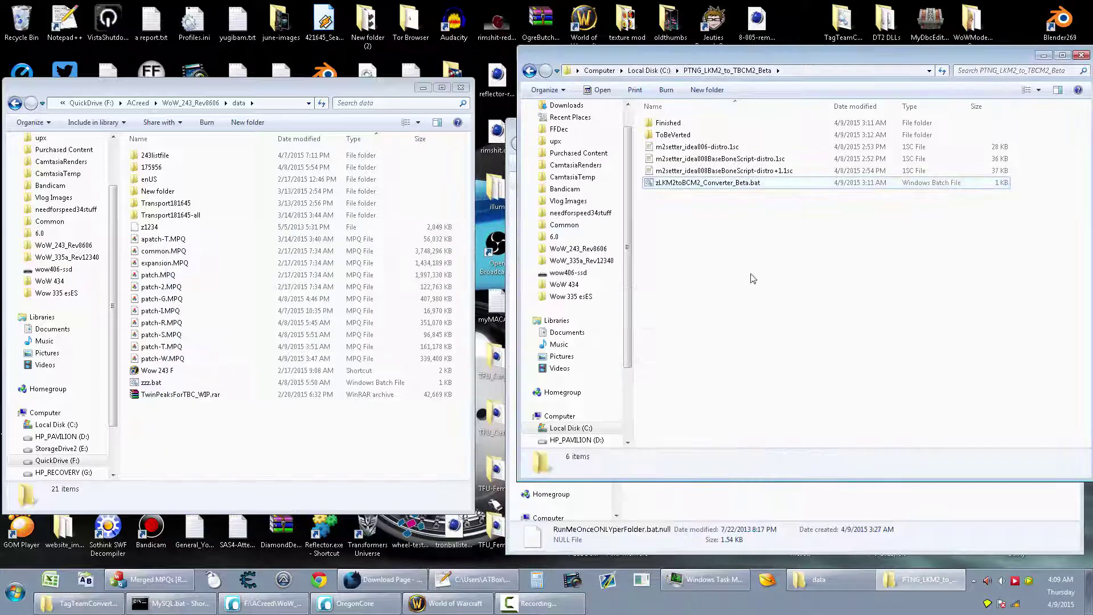
Position the two converter folder windows for access and examine the contents of RunMeOnceONLYperFolder.bat.null in the TagTeamConverter folder.
drag(829, 66, 825, 21)
click(810, 443)
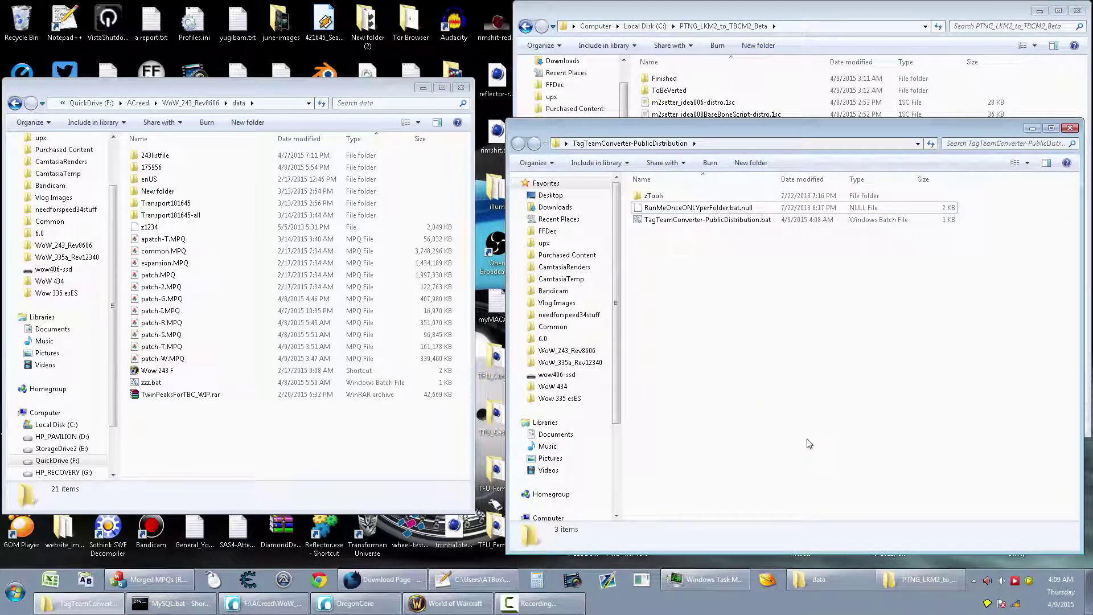
right_click(730, 207)
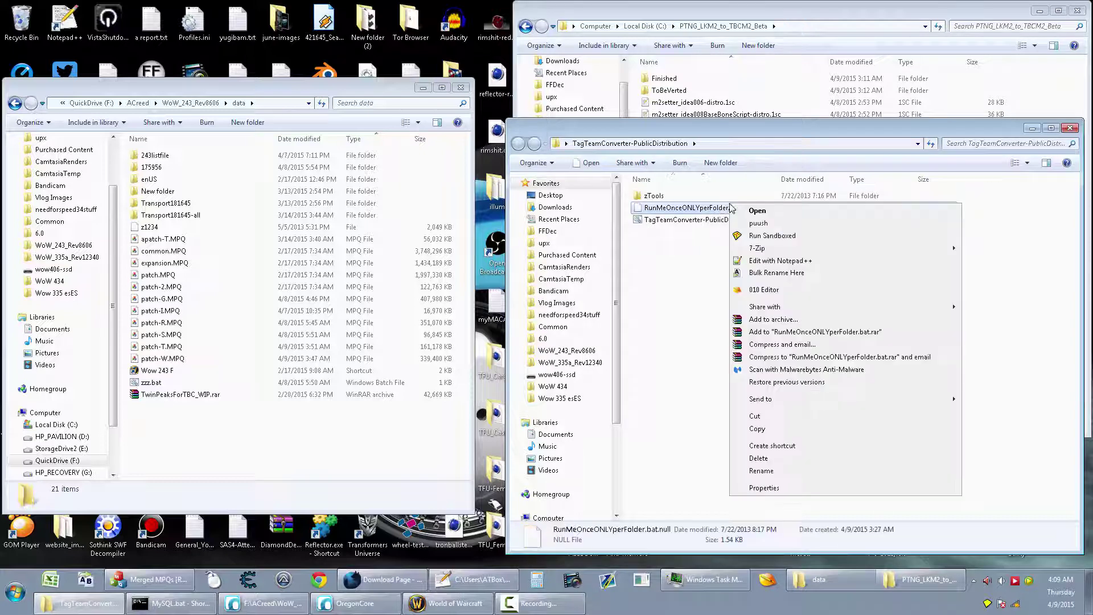
right_click(675, 219)
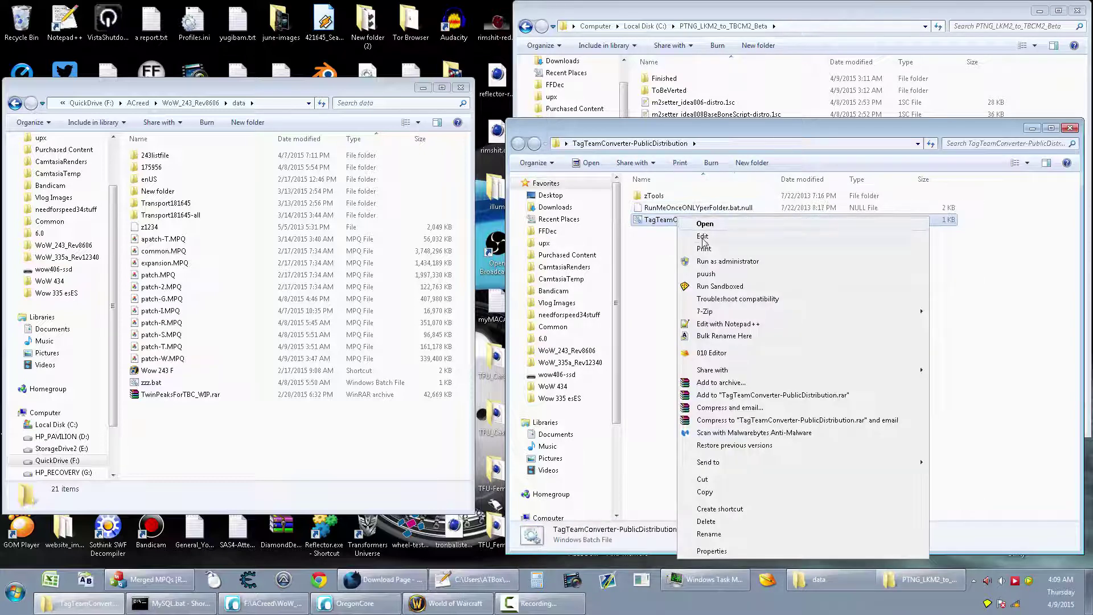
click(697, 236)
double_click(703, 209)
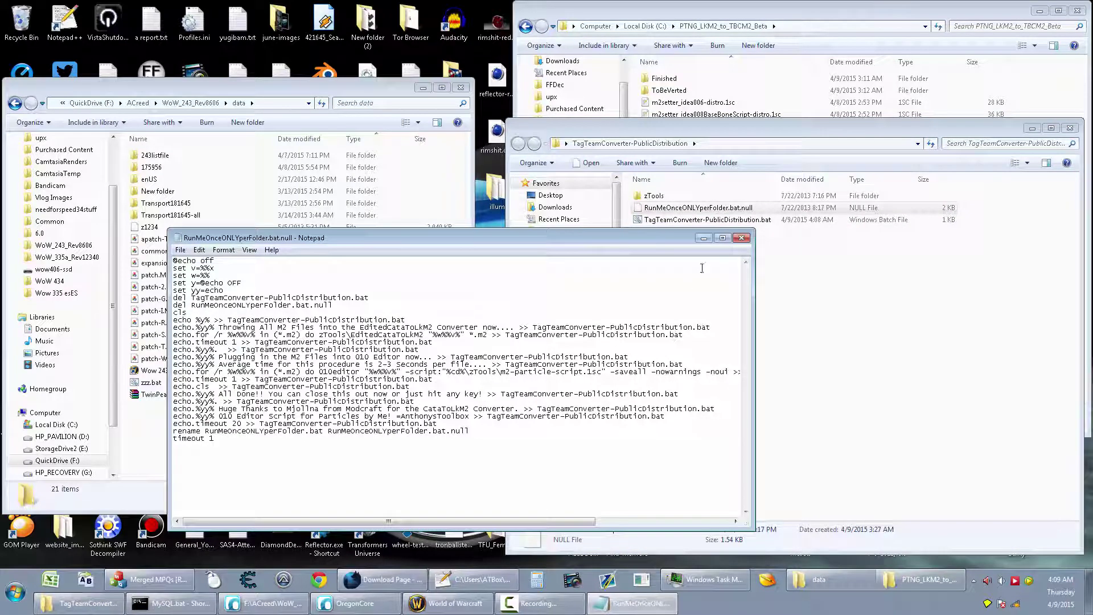
click(742, 238)
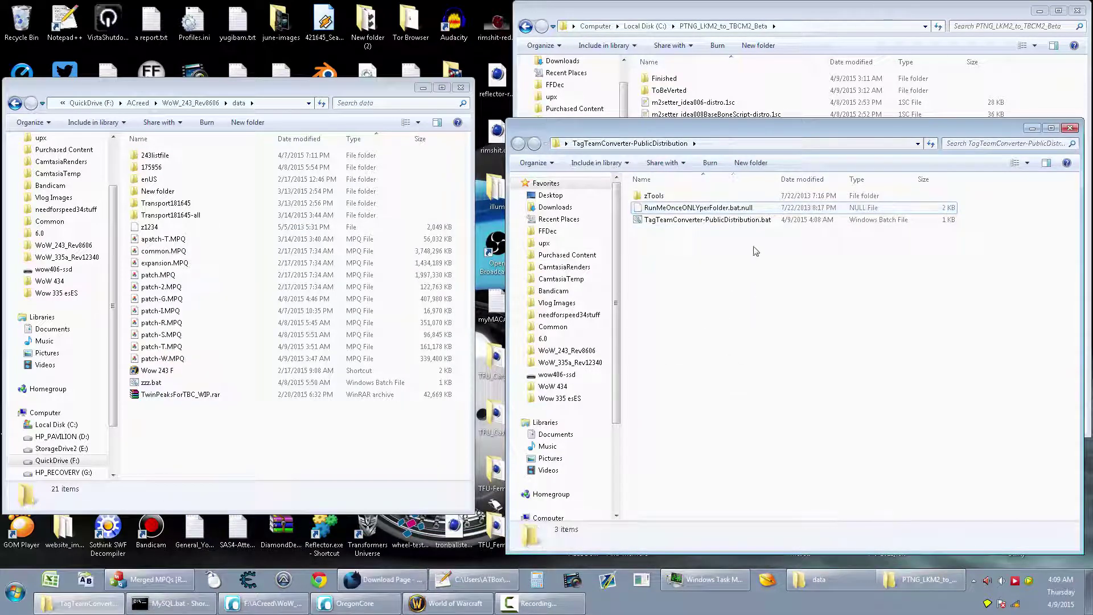
click(782, 15)
click(751, 501)
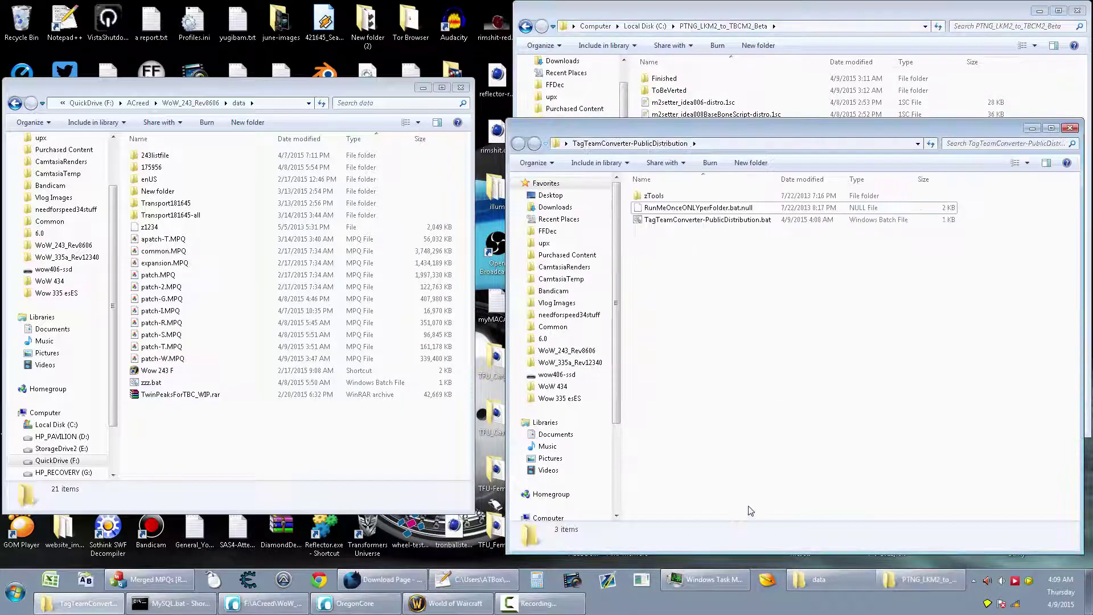
Switch to World of Warcraft, rotate the selected character to inspect its sword model, and close the game.
click(454, 604)
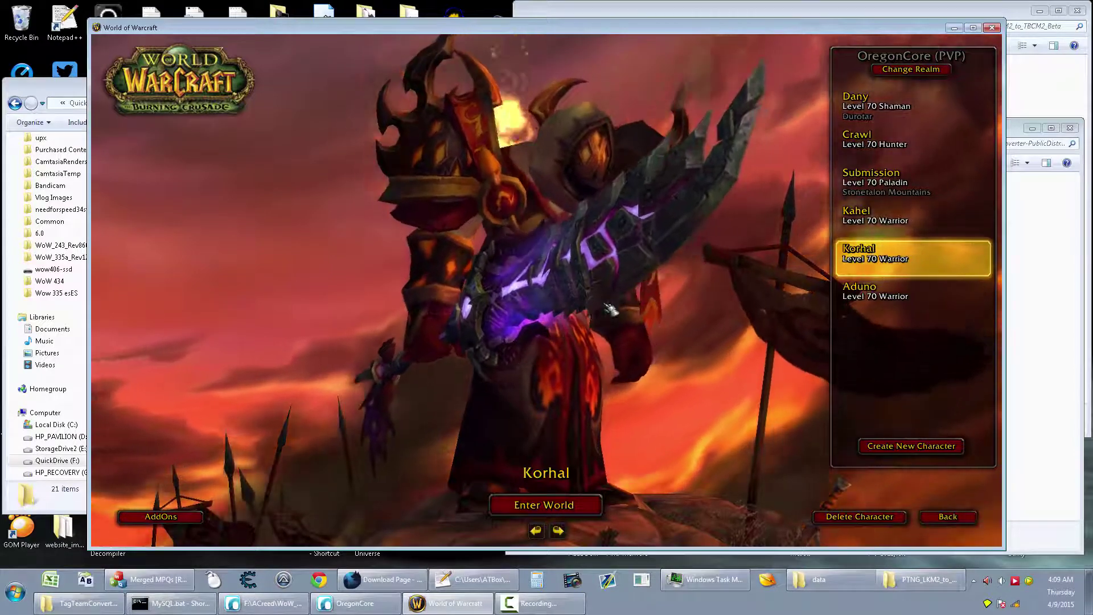
drag(610, 309, 655, 307)
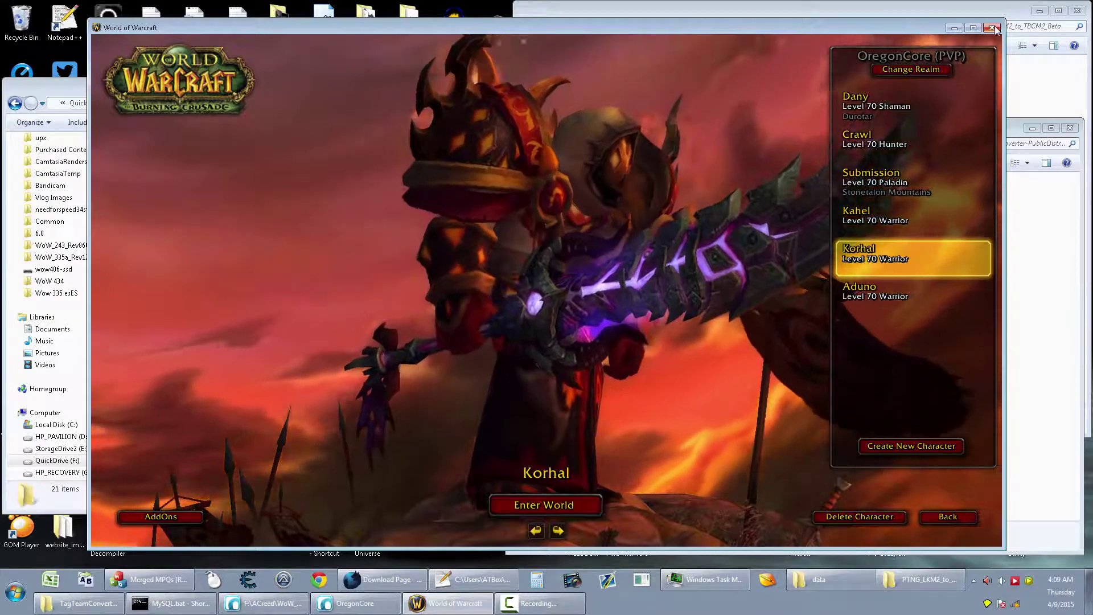
key(alt+F4)
Delete Sword_2h_DeathwingRaidDW_D_01.m2 from Item\ObjectComponents\Weapon in patch-W.MPQ and close the archive.
double_click(165, 359)
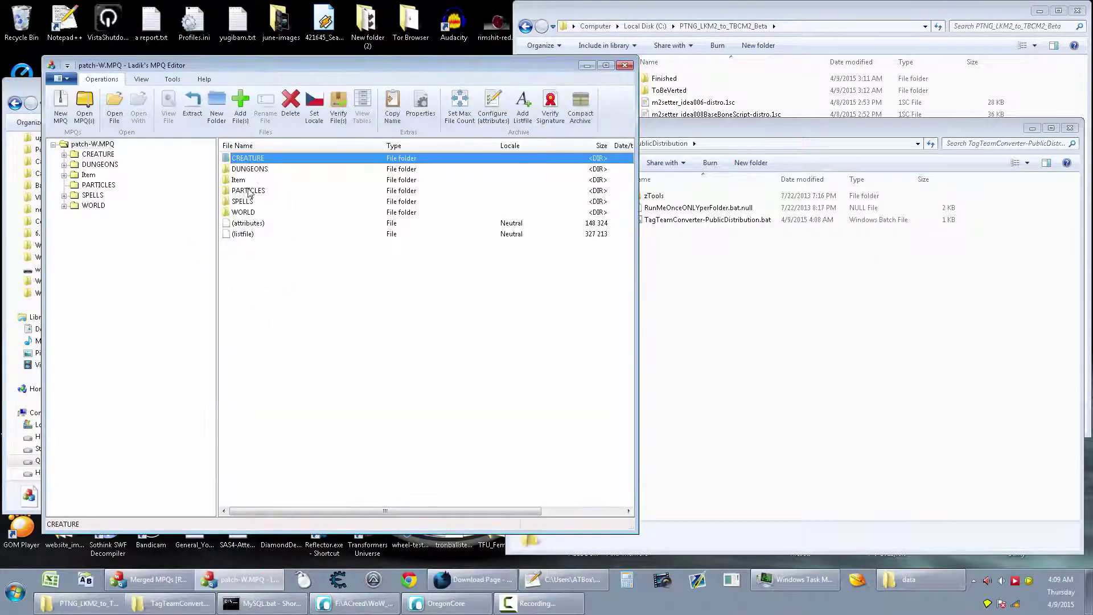
double_click(255, 180)
double_click(254, 158)
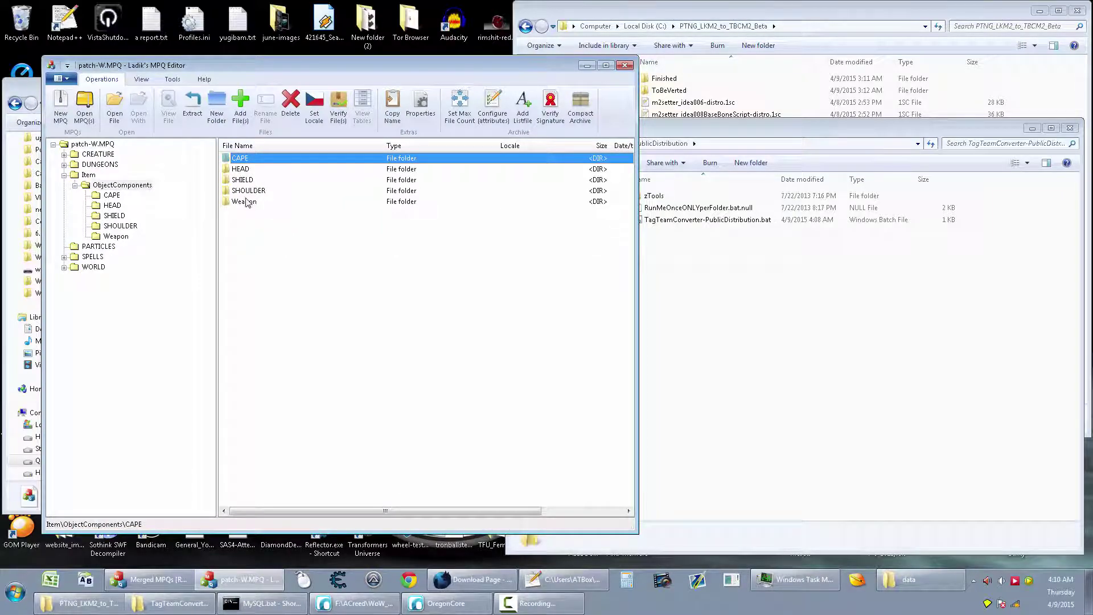
double_click(244, 202)
drag(629, 181, 629, 460)
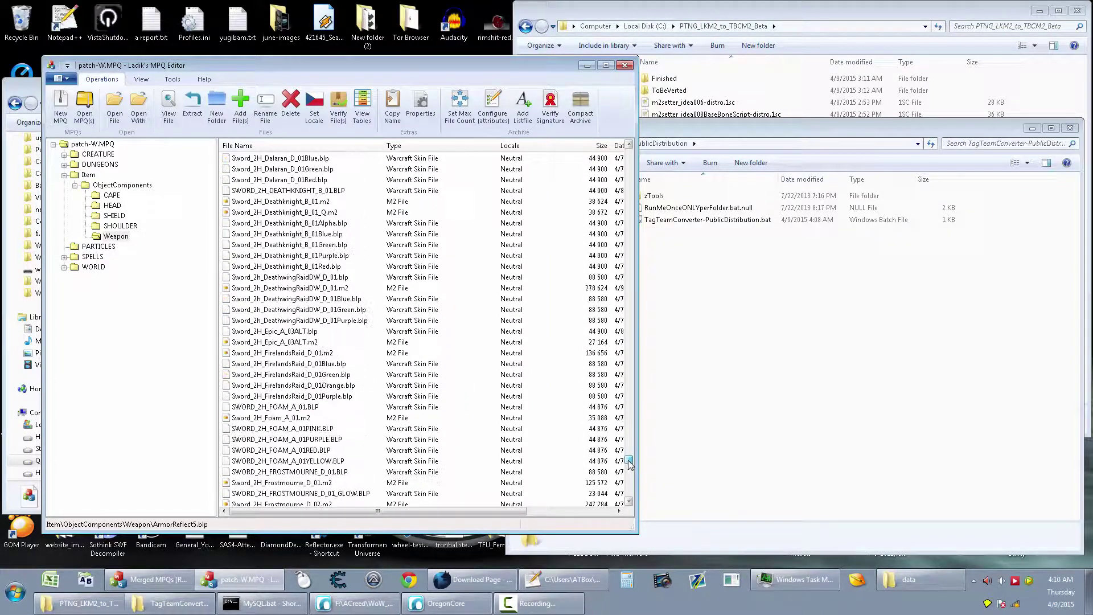
click(333, 290)
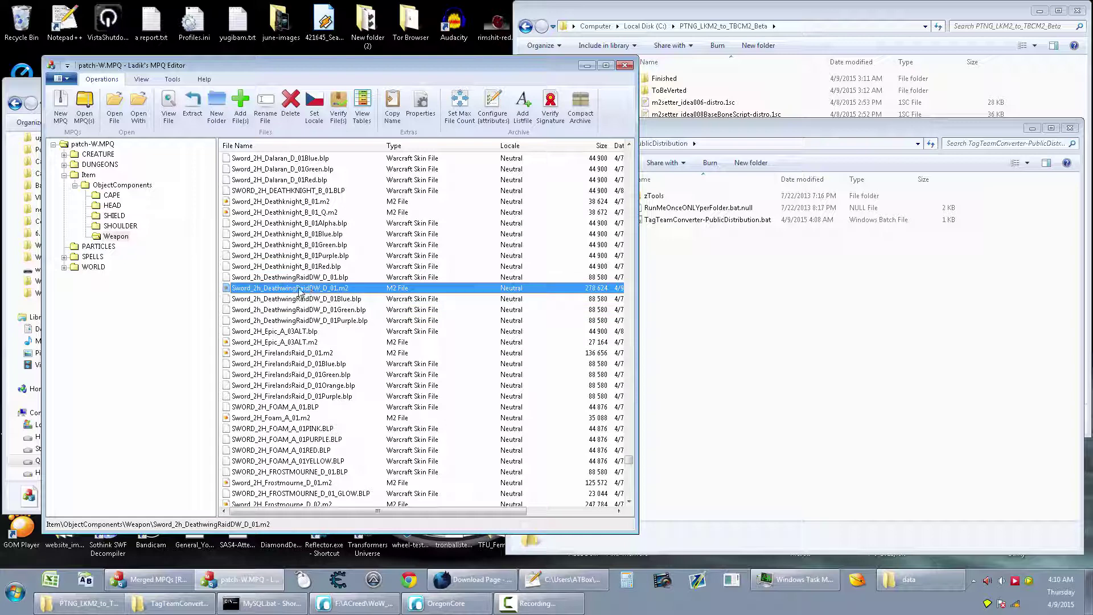
key(Delete)
click(372, 327)
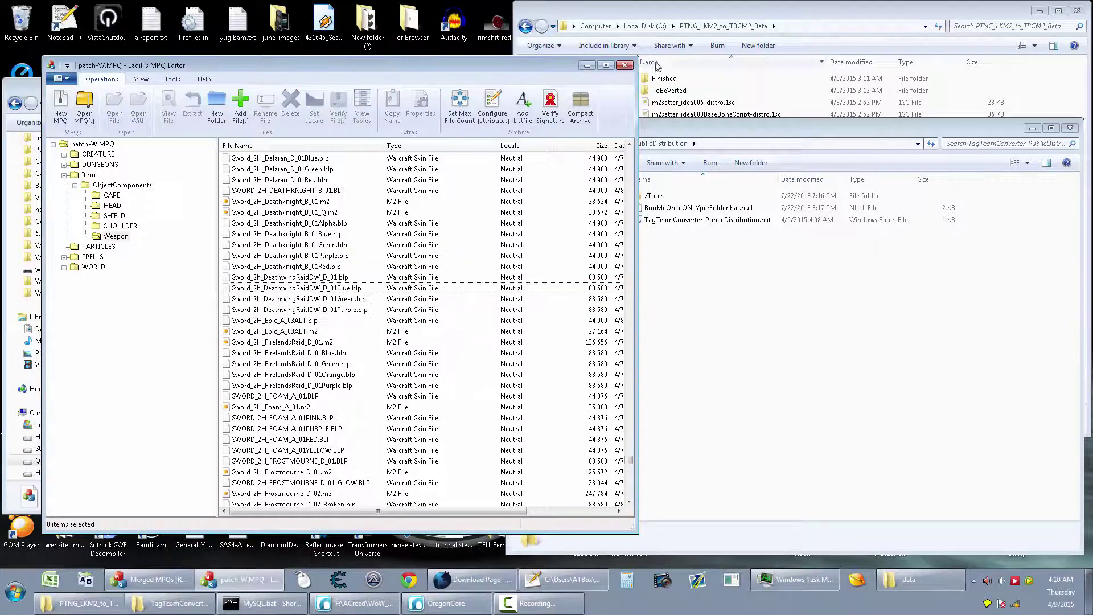
click(625, 65)
Launch the Wow 243 F shortcut, log in with the account password to check the character's weapon, and close the game.
double_click(227, 370)
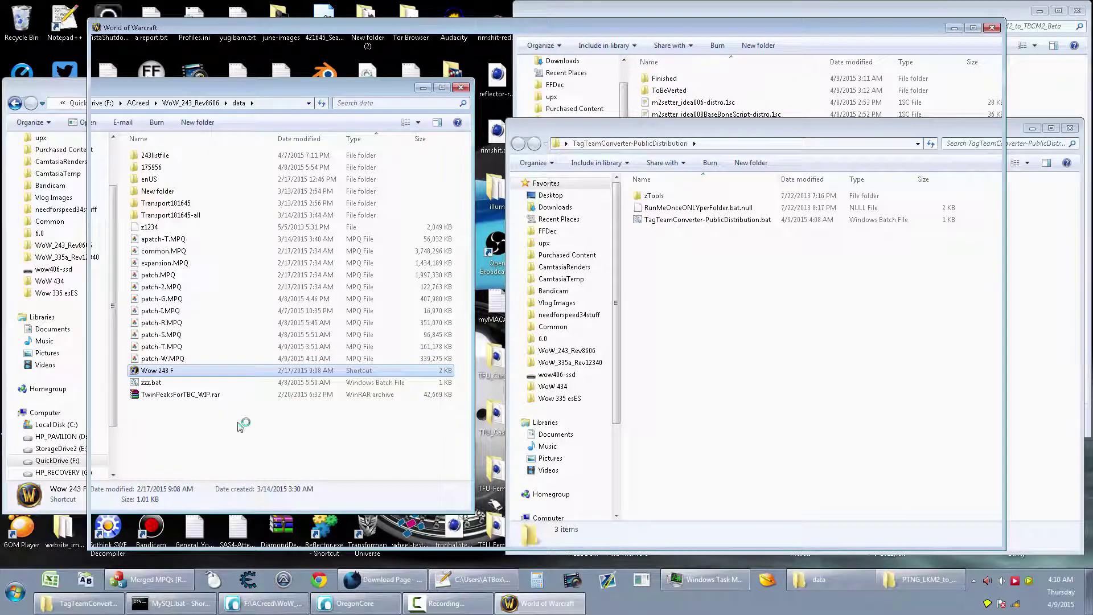
text(1)
key(Return)
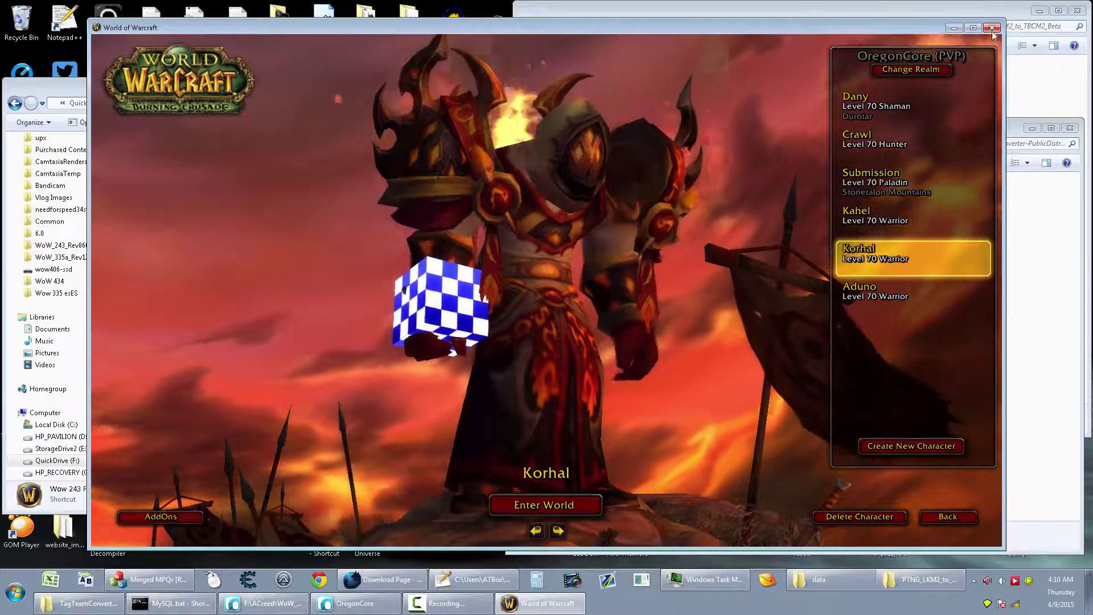
click(992, 28)
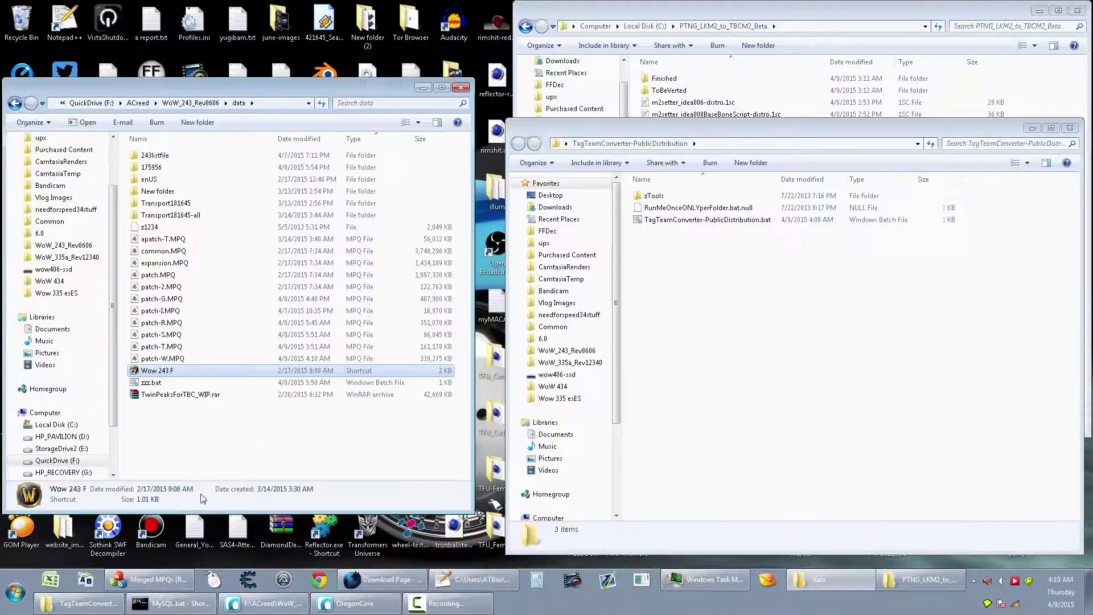
Switch to Ladik's MPQ Editor and extract Sword_2h_DeathwingRaidDW_D_01.M2 and its 0100.skin file from Merged MPQs into the TagTeamConverter-PublicDistribution desktop folder.
click(155, 579)
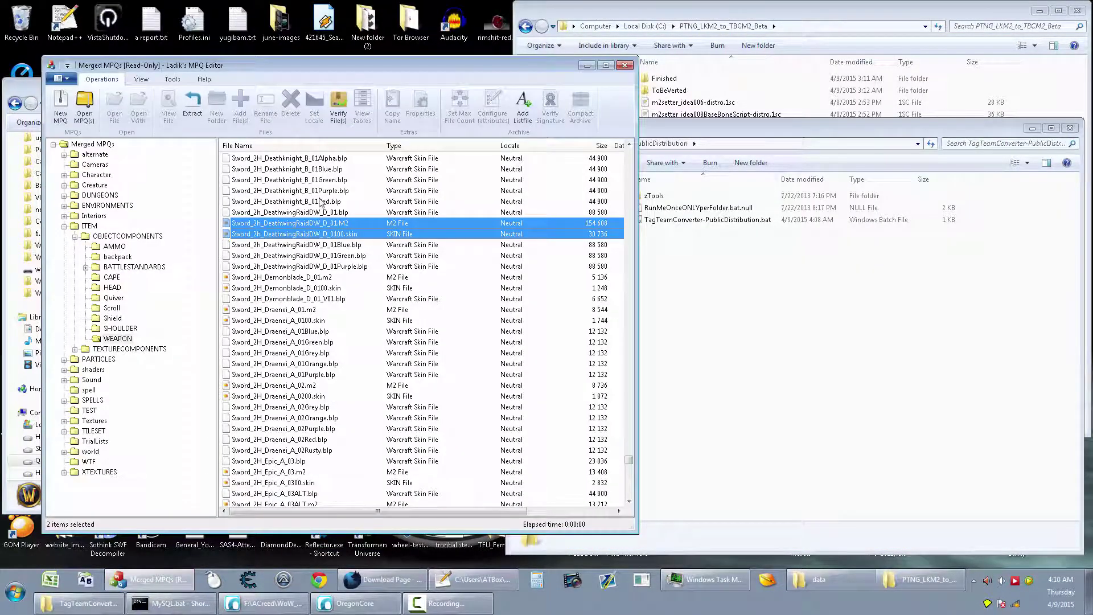
right_click(342, 227)
click(371, 276)
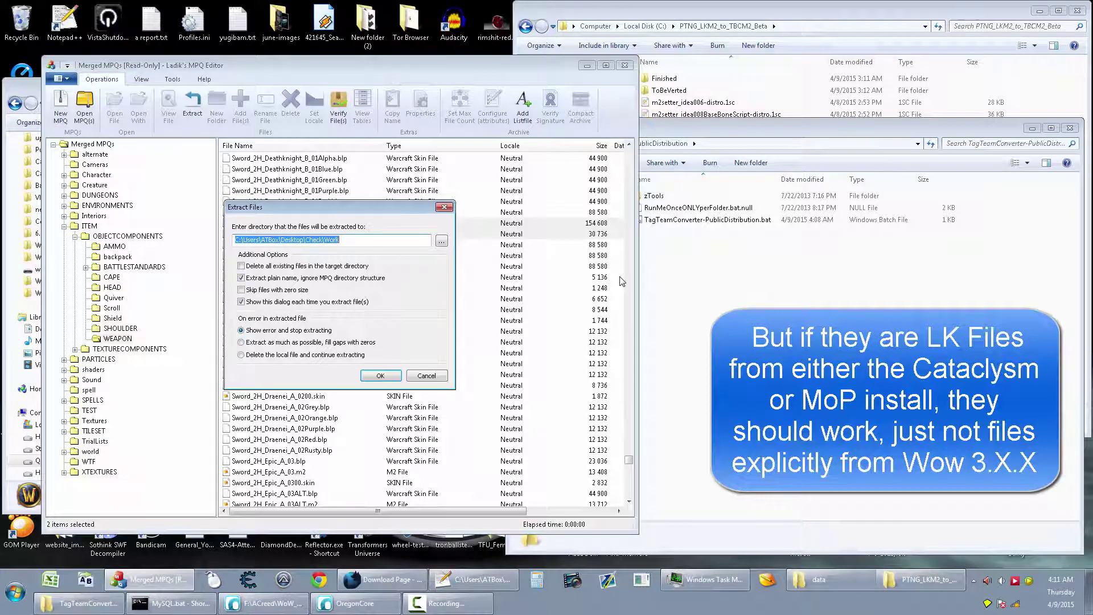
click(764, 284)
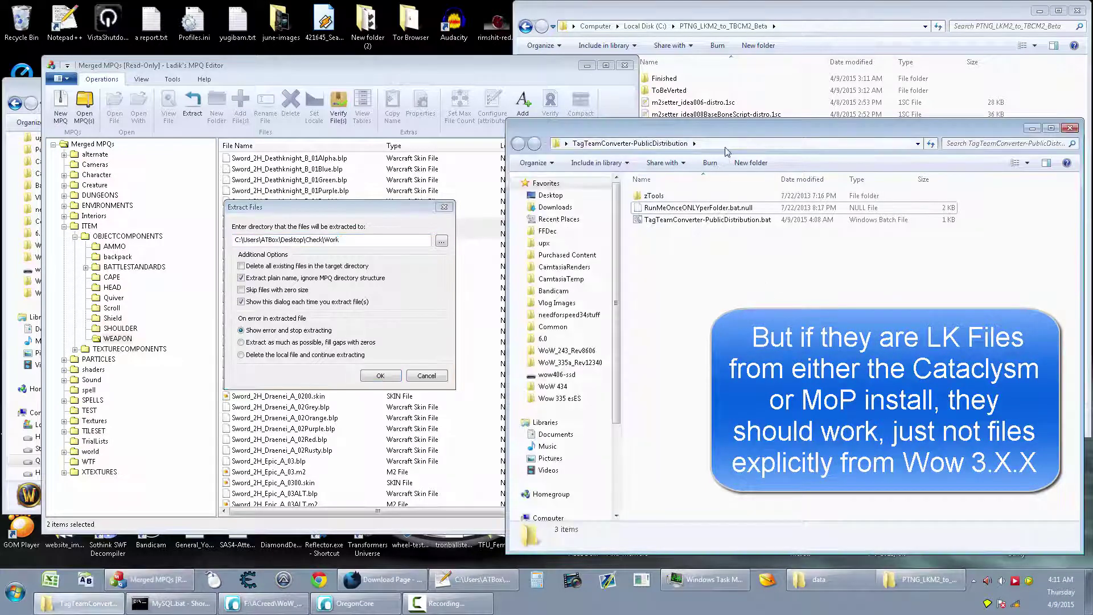
click(359, 209)
drag(358, 210, 322, 285)
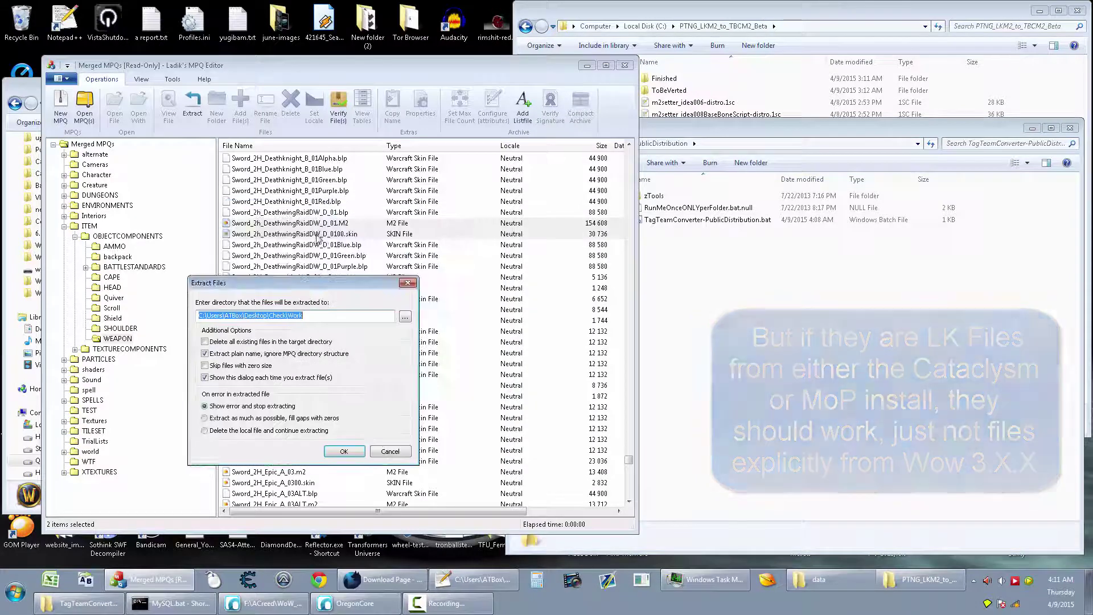
click(728, 319)
click(719, 143)
key(ctrl+c)
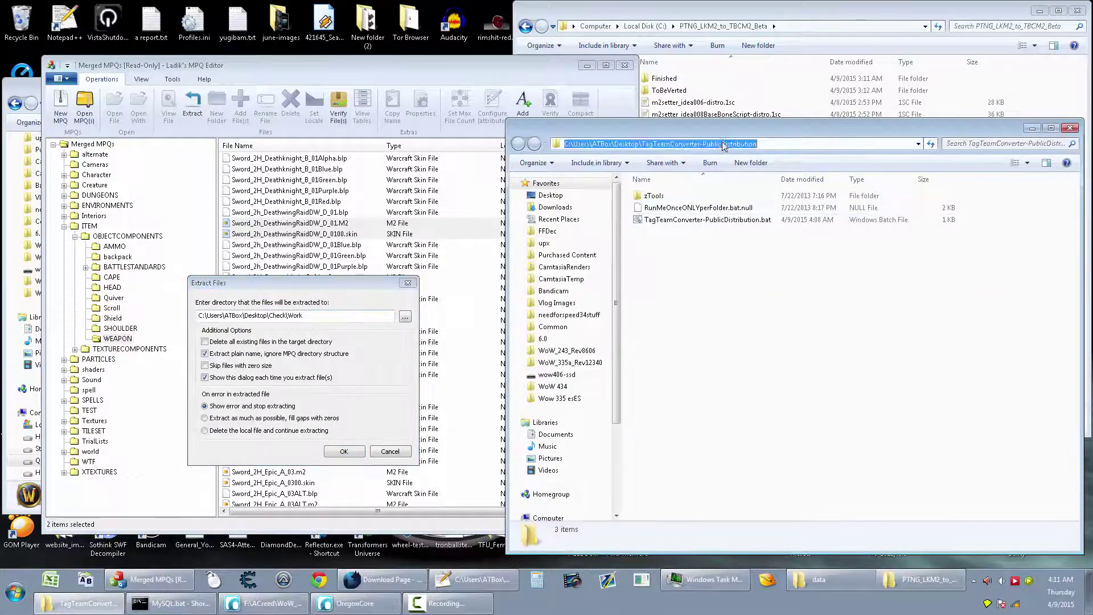
triple_click(256, 315)
key(ctrl+v)
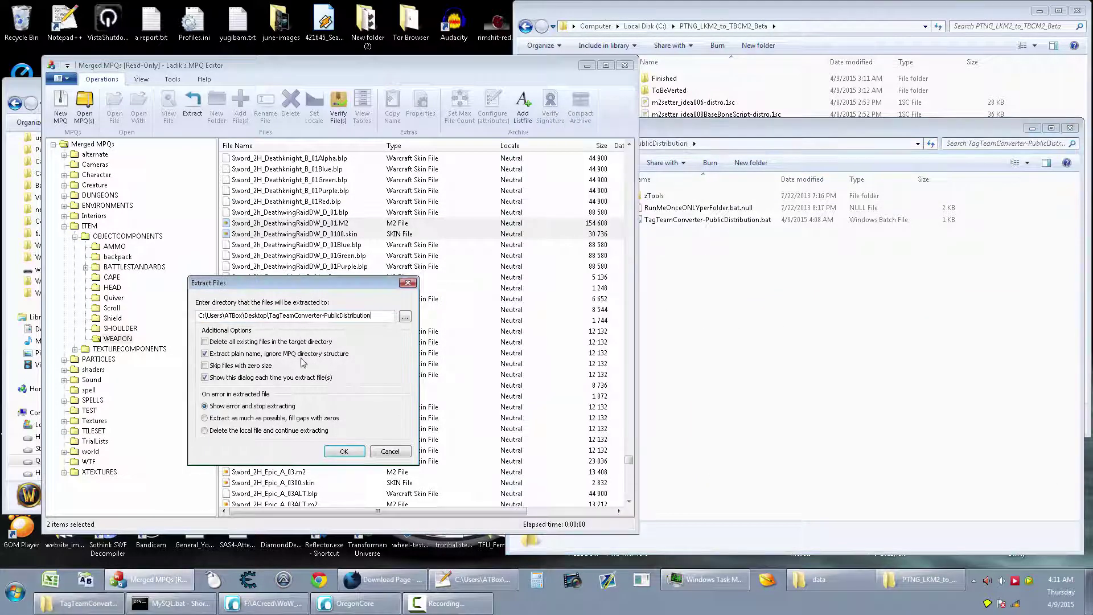
click(344, 451)
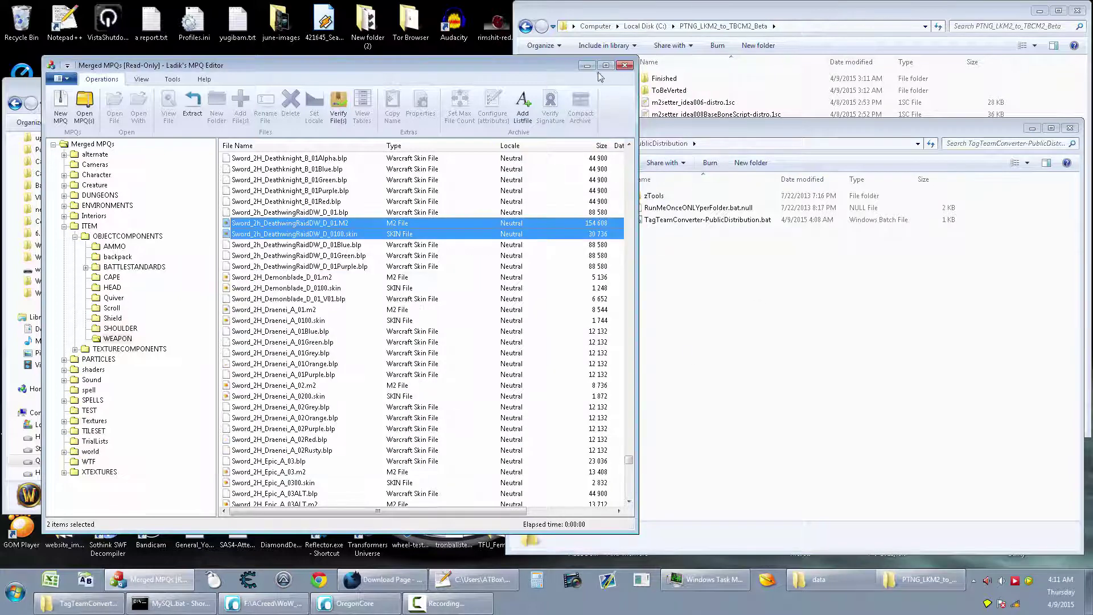
click(587, 65)
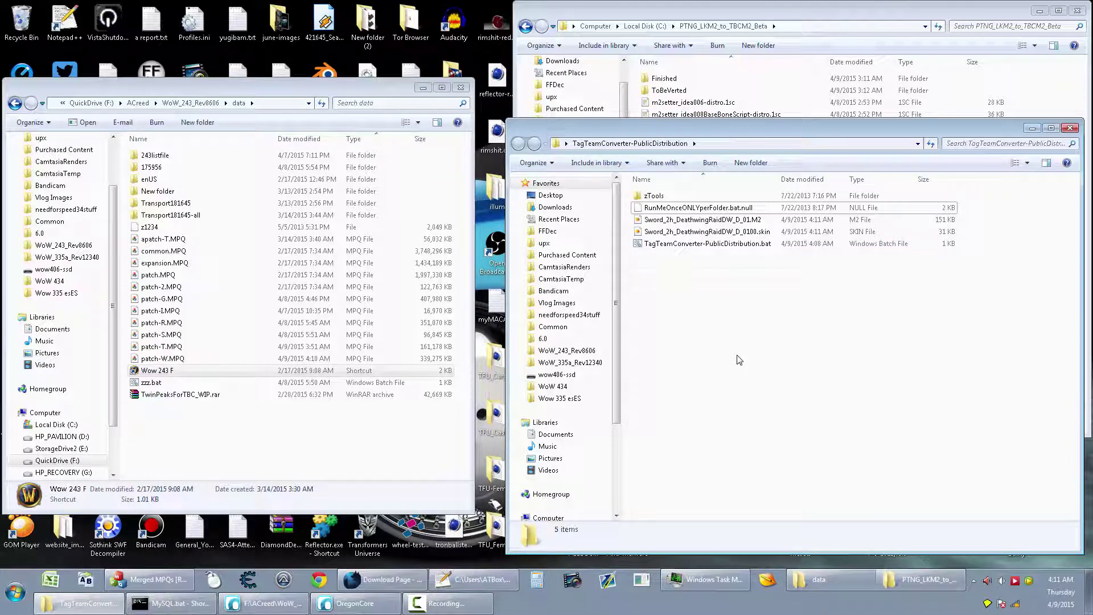
Run TagTeamConverter-PublicDistribution.bat on the extracted sword files, dismiss its console, and select the M2 and skin files.
double_click(712, 244)
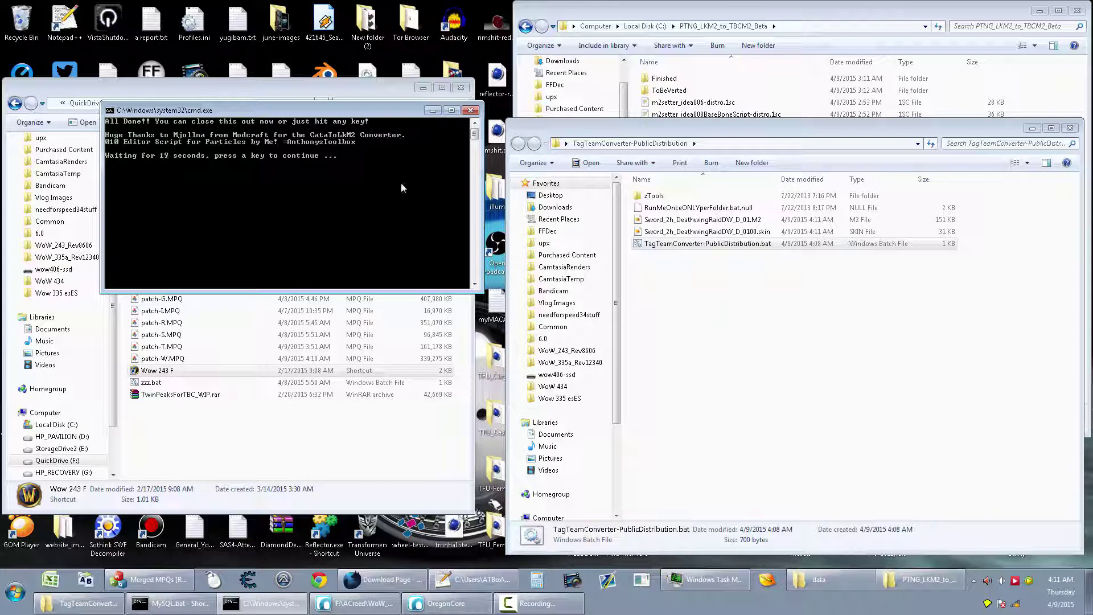
key(Return)
drag(970, 219, 948, 234)
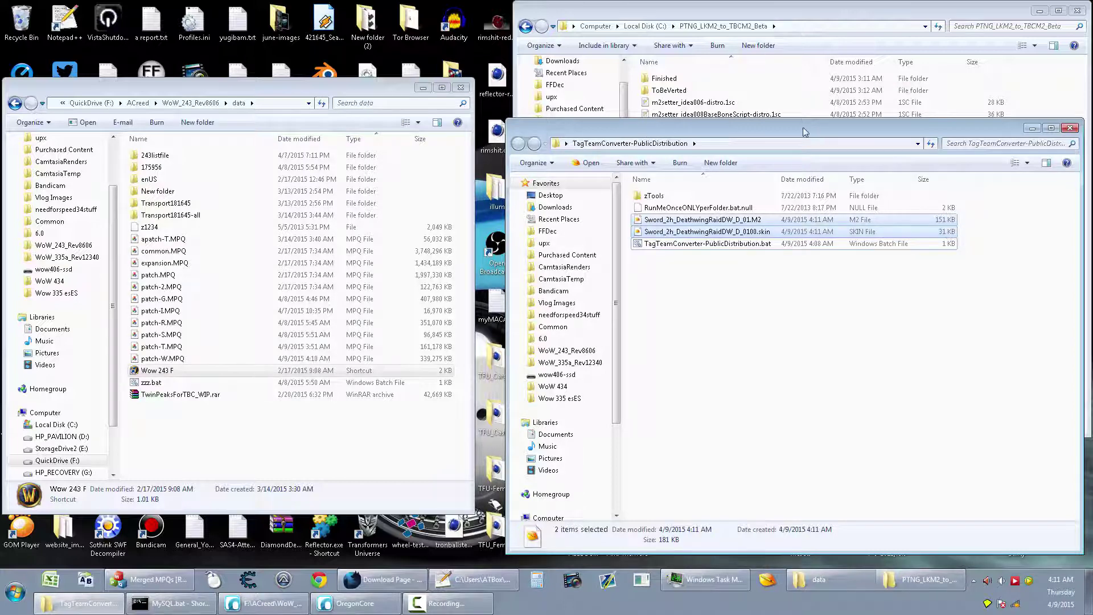
Move the Deathwing sword M2 and skin files from the TagTeamConverter folder into the ToBeVerted folder of PTNG_LKM2_to_TBCM2_Beta.
drag(819, 133, 704, 134)
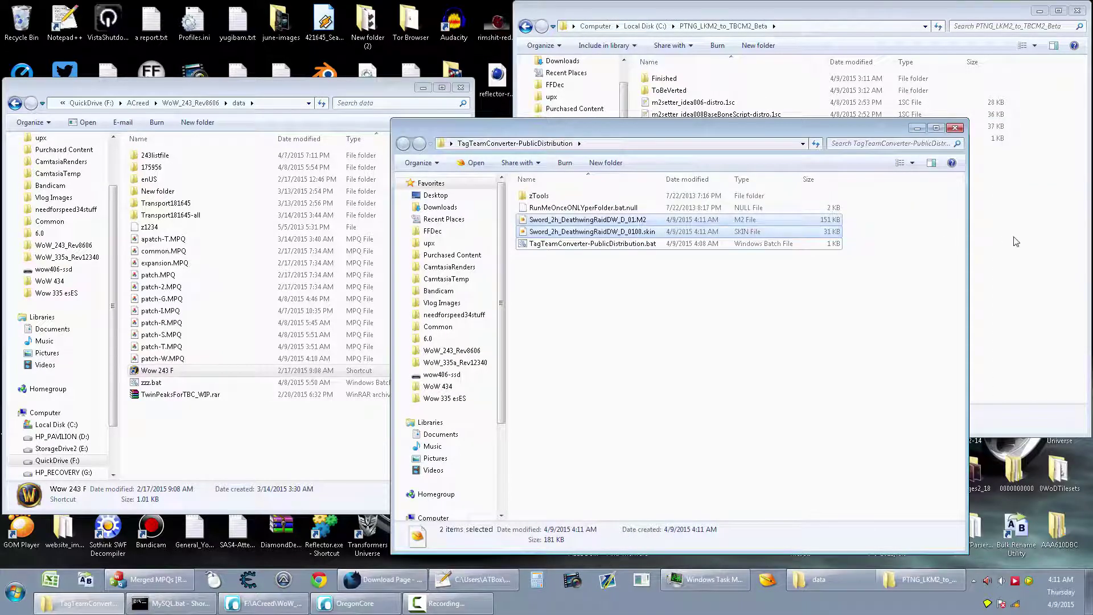
key(alt+Tab)
key(alt+Tab)
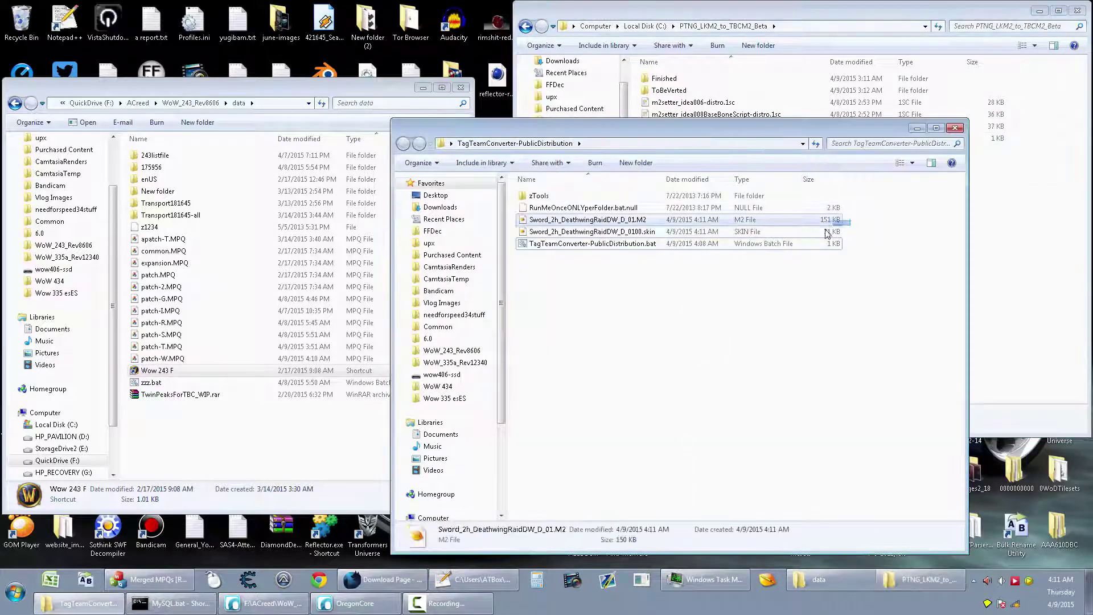
click(1021, 231)
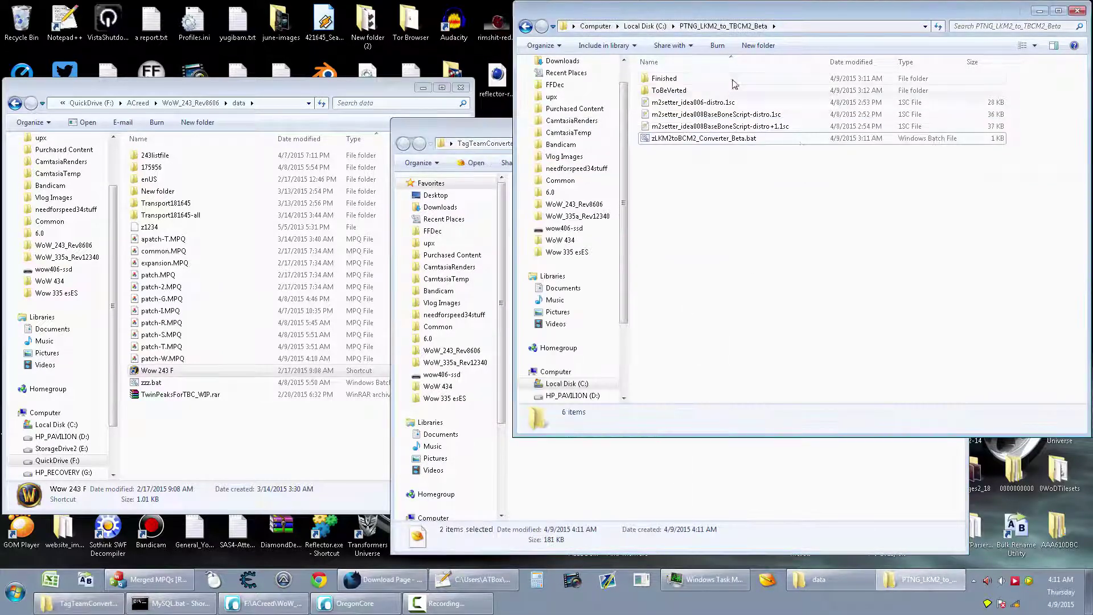
double_click(669, 93)
click(697, 448)
drag(855, 219, 932, 233)
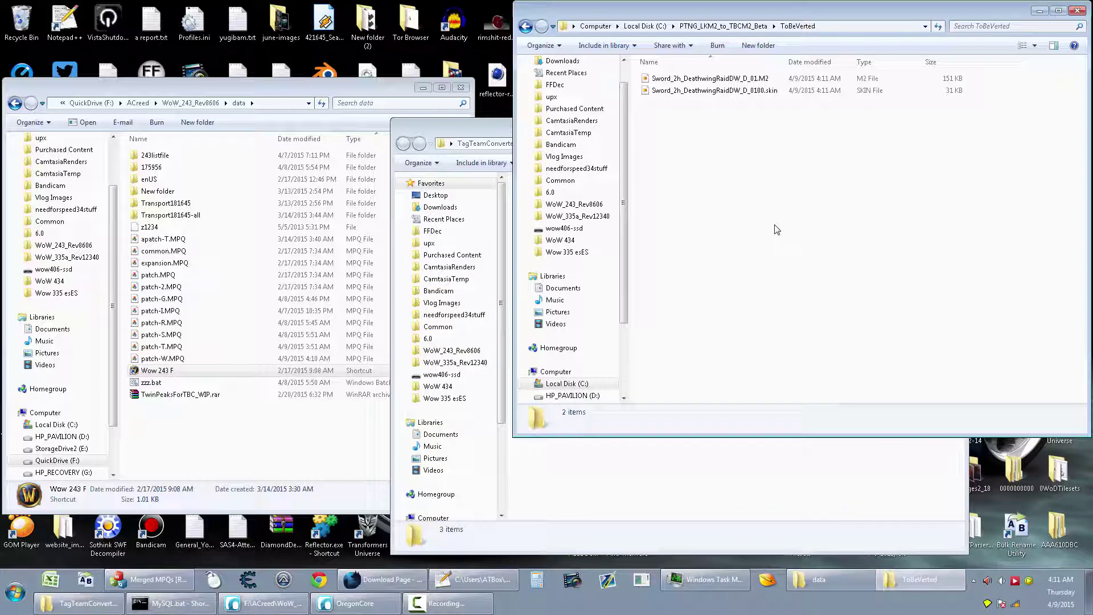
Return to PTNG_LKM2_to_TBCM2_Beta, run zLKM2toBCM2_Converter_Beta.bat, and dismiss its console.
click(735, 26)
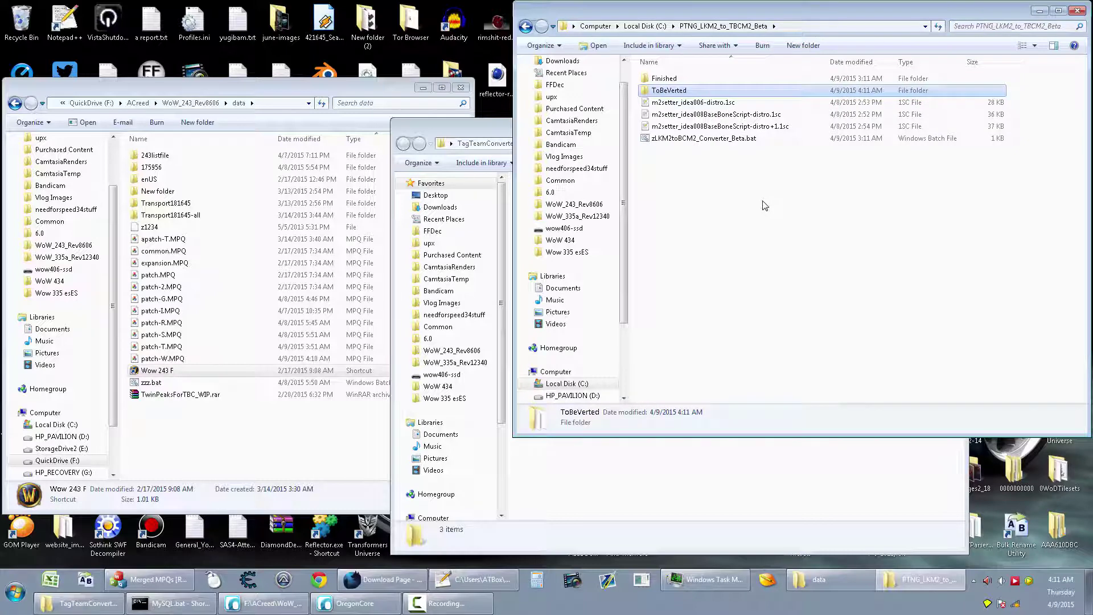
click(714, 188)
double_click(704, 138)
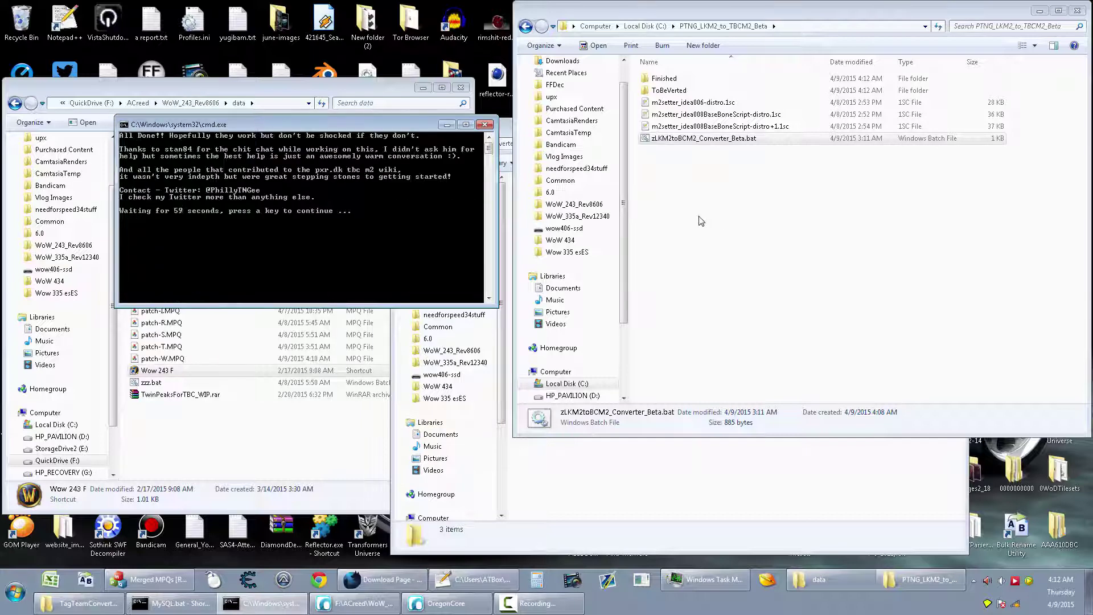
key(Return)
click(771, 257)
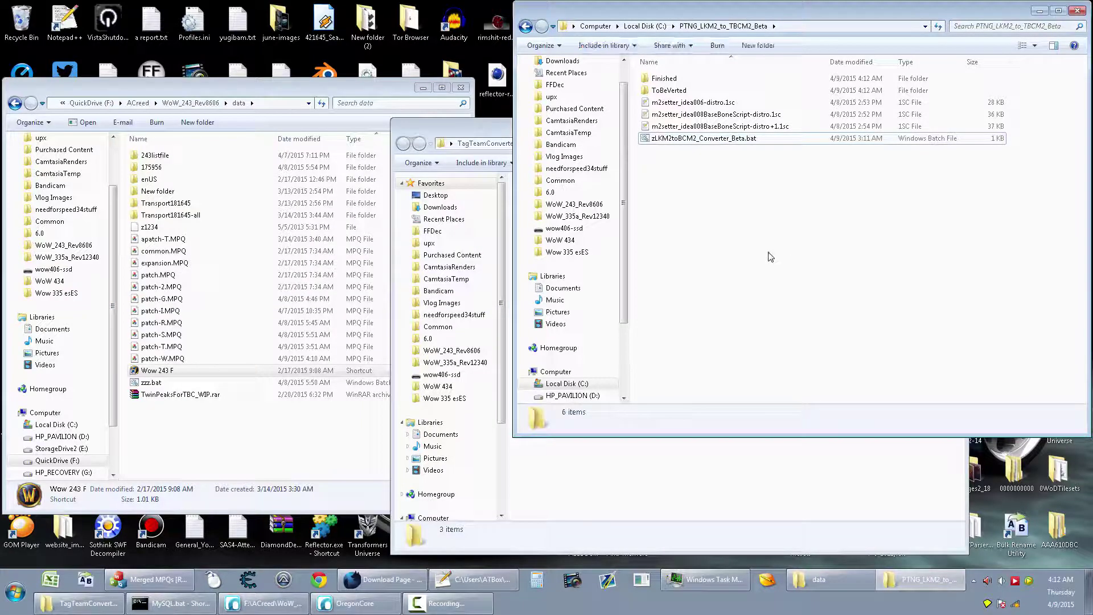
Add Sword_2h_DeathwingRaidDW_D_01.m2 from the Finished folder to Item\ObjectComponents\Weapon in patch-W.MPQ and close the archive.
double_click(664, 79)
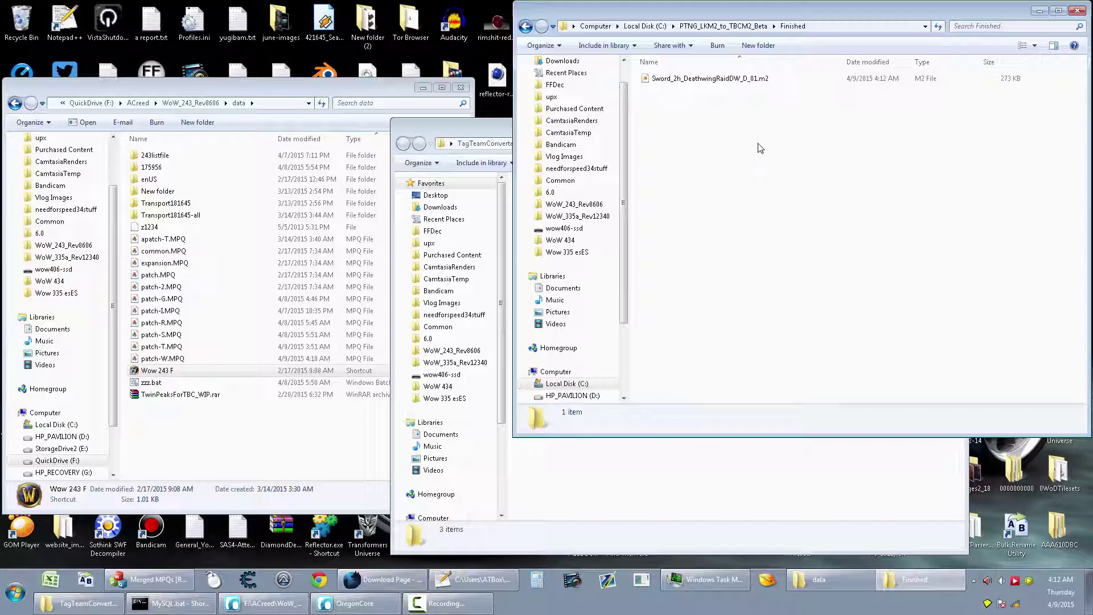
click(741, 79)
click(169, 346)
double_click(171, 362)
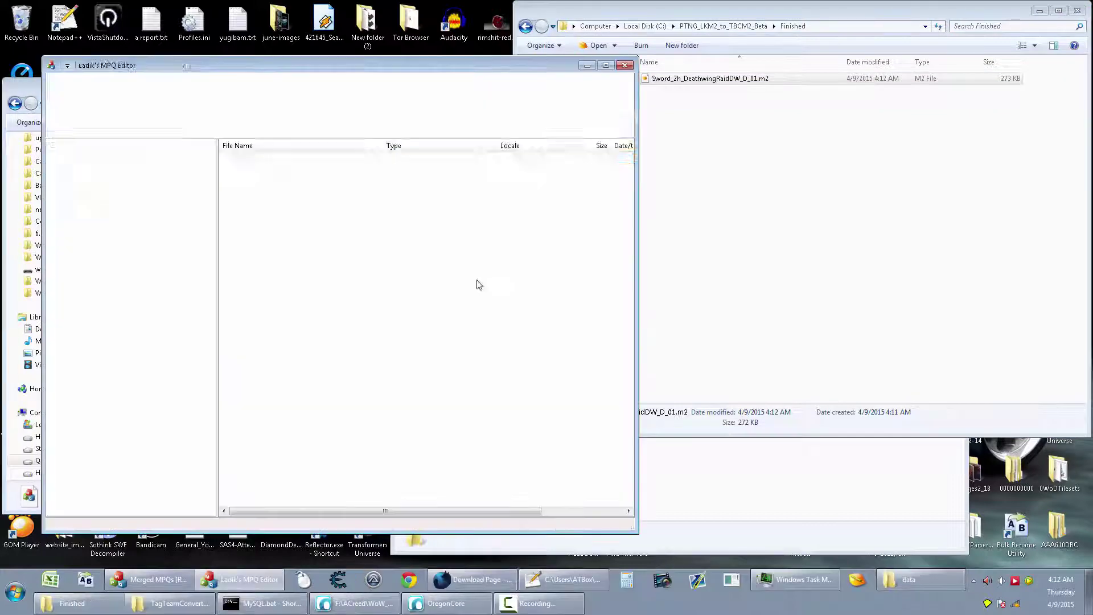
double_click(237, 180)
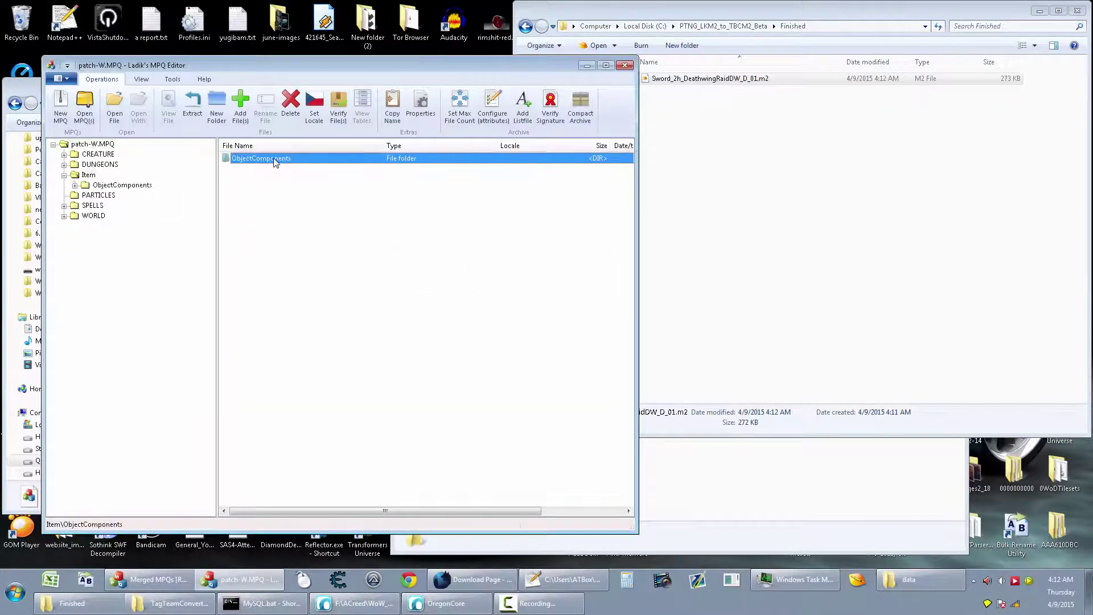
double_click(269, 162)
double_click(250, 203)
click(660, 96)
drag(671, 80, 336, 319)
click(341, 419)
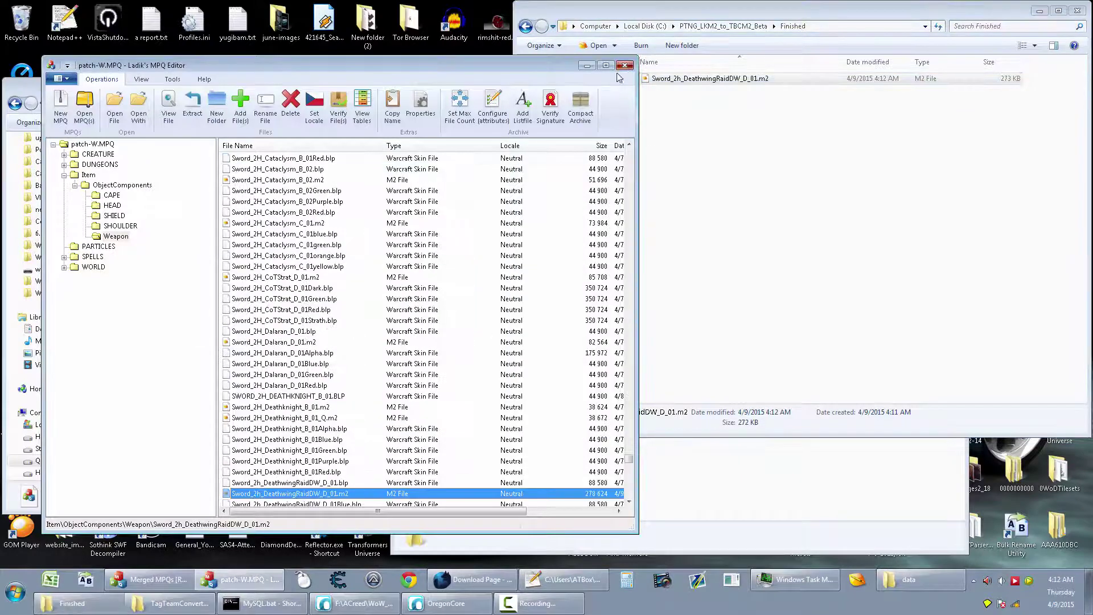
click(624, 65)
Launch the Wow 243 F shortcut, log in with the account password to inspect the converted sword on the character, and close the game.
click(160, 370)
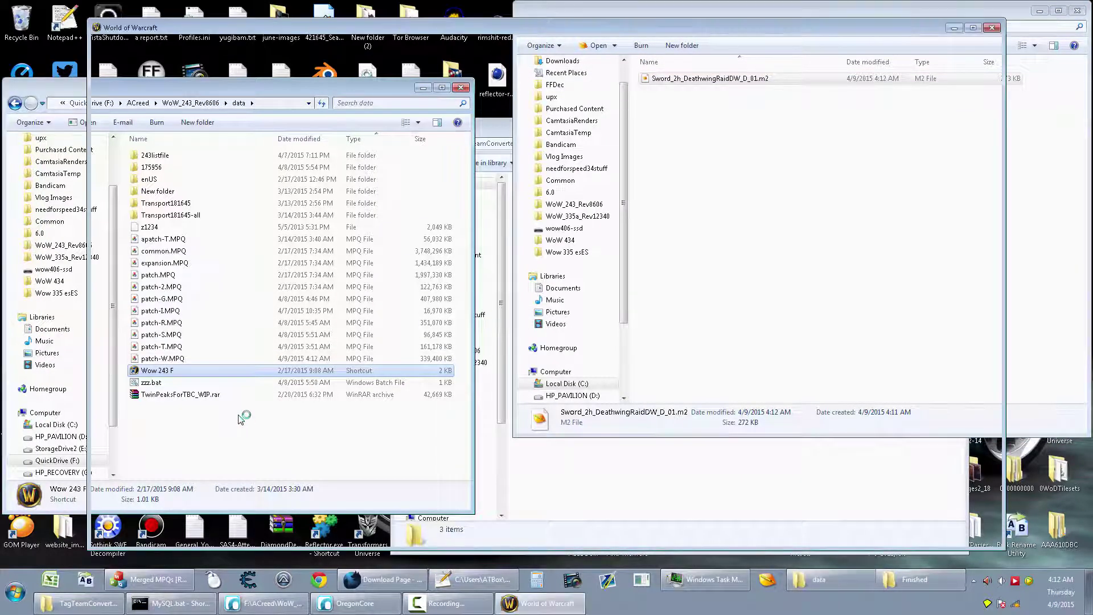
text(**)
key(Return)
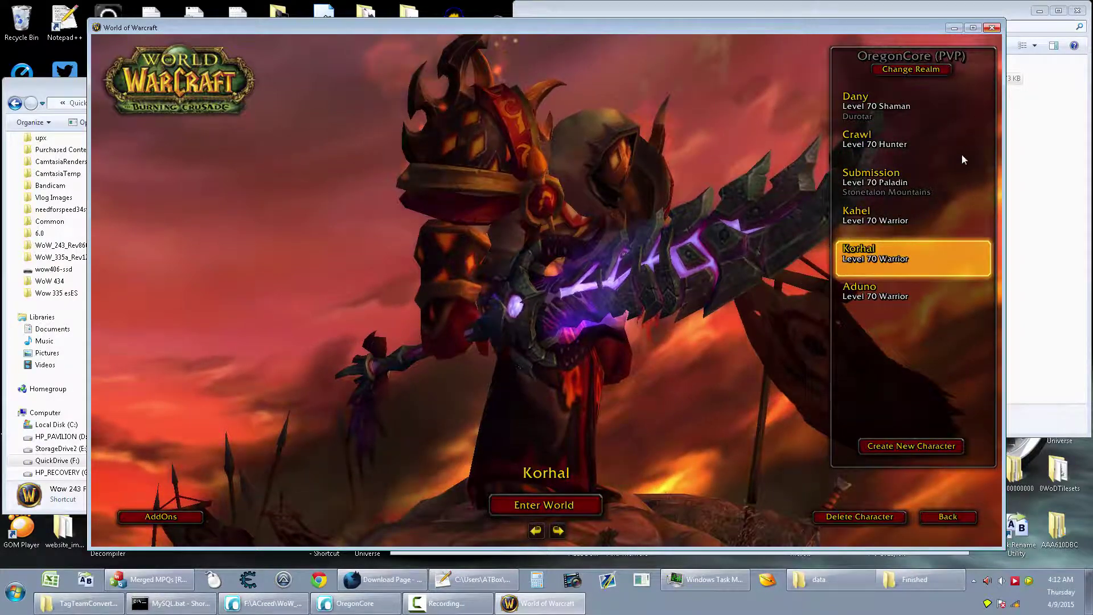
key(alt+F4)
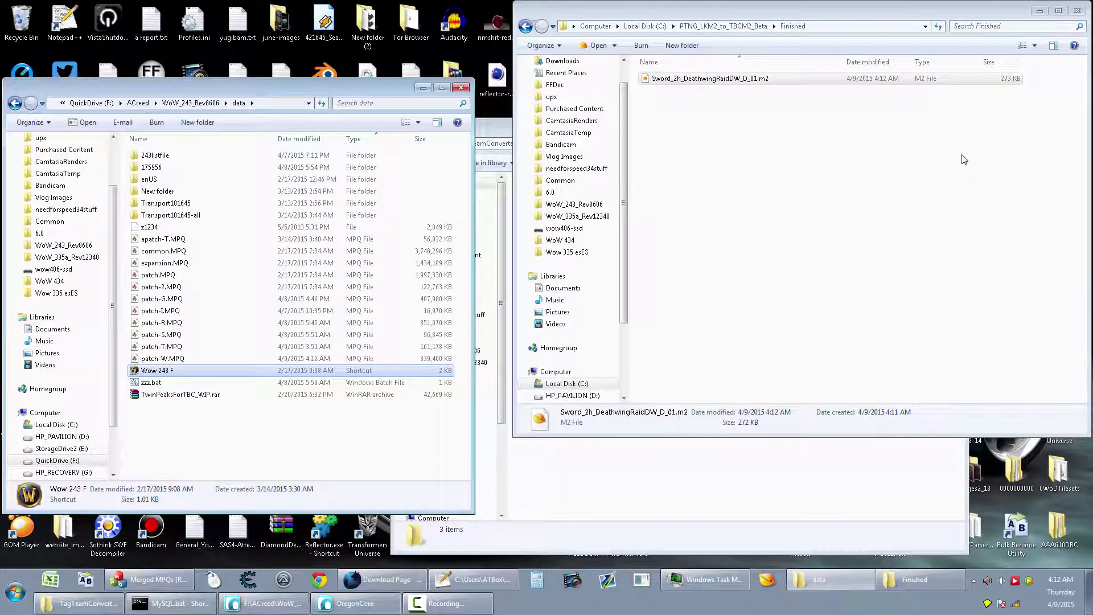